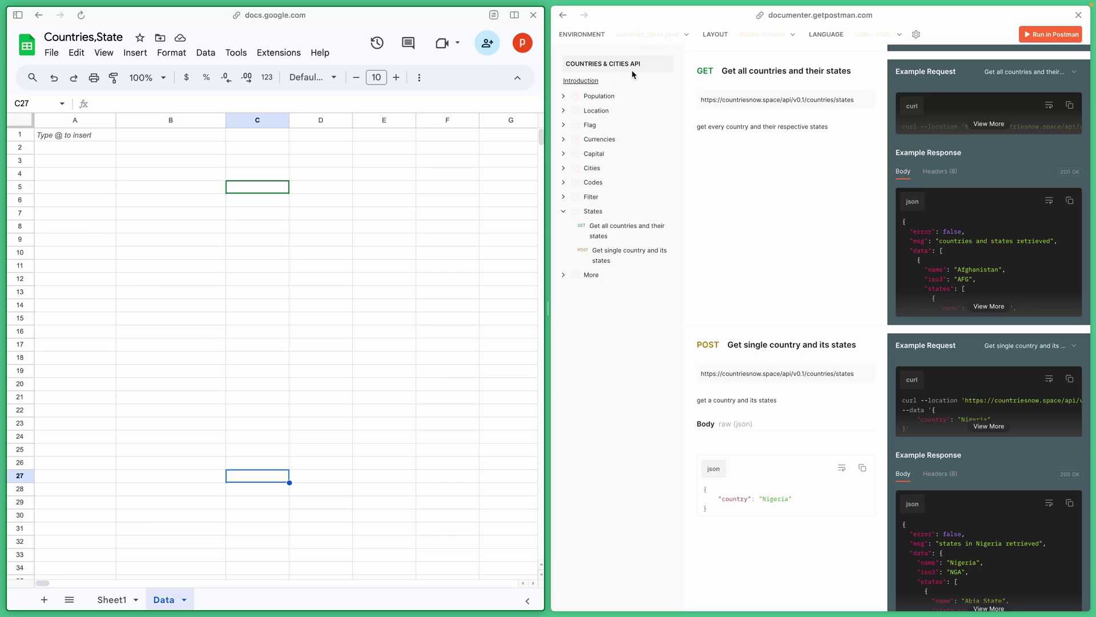
# - Highlight the COUNTRIES & CITIES API title and the countries/states endpoint URL, then glance at the File and Extensions menus
pyautogui.moveTo(644, 69); pyautogui.dragTo(565, 64)
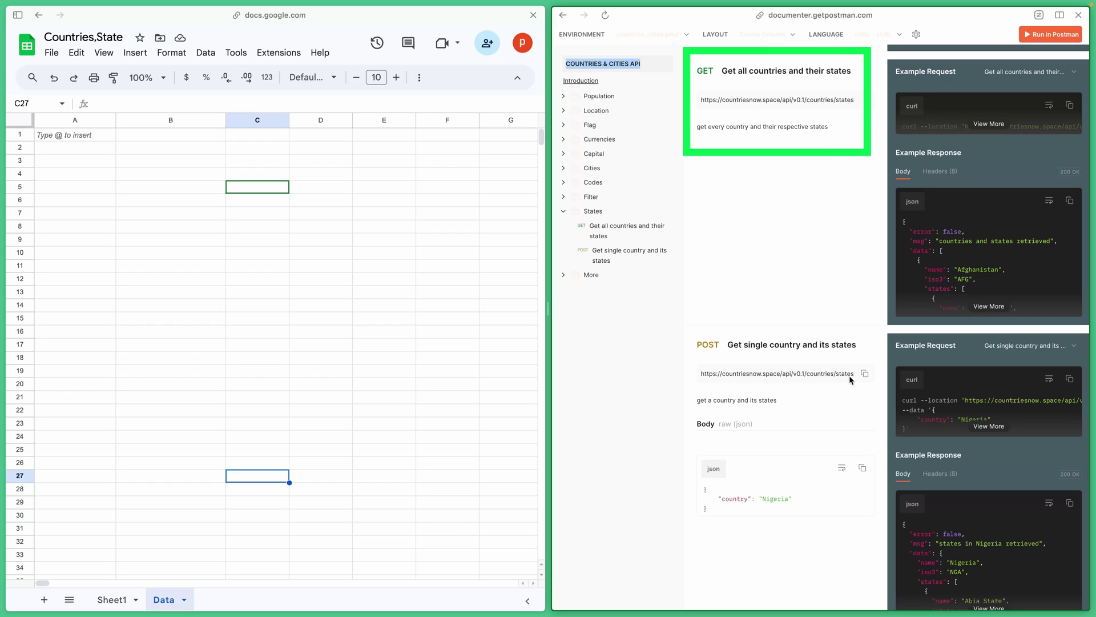
pyautogui.moveTo(854, 374); pyautogui.dragTo(713, 377)
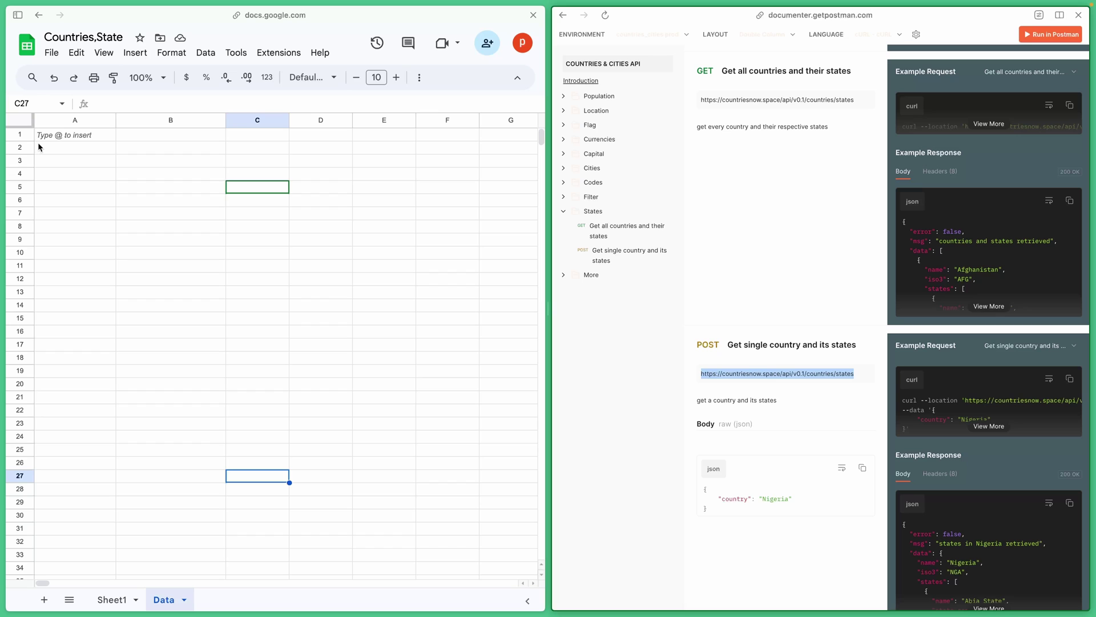
pyautogui.click(52, 53)
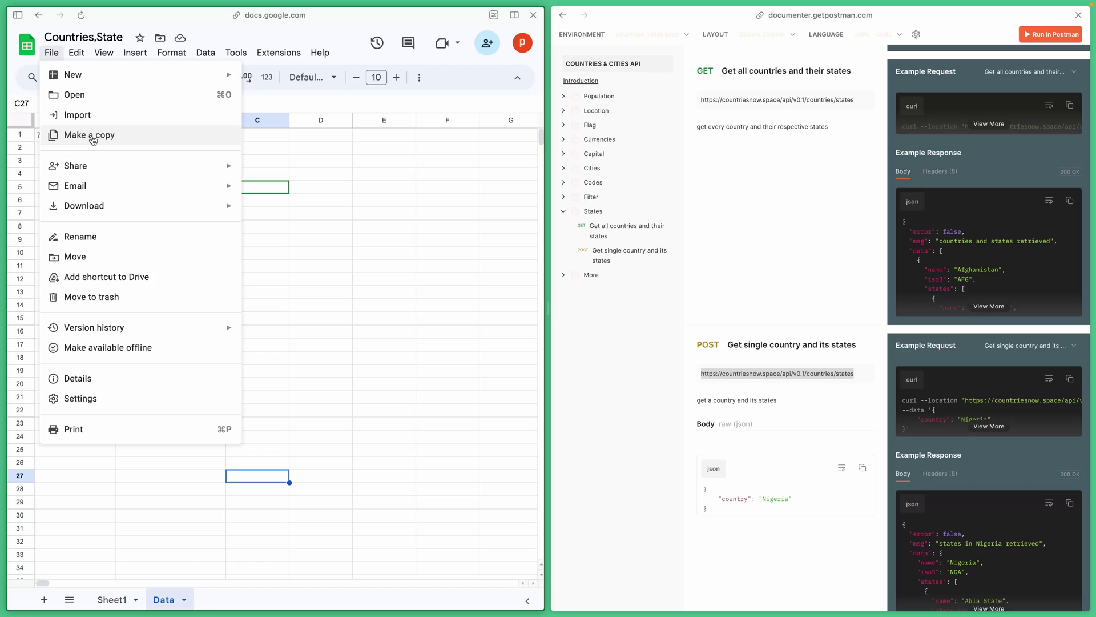
pyautogui.click(307, 151)
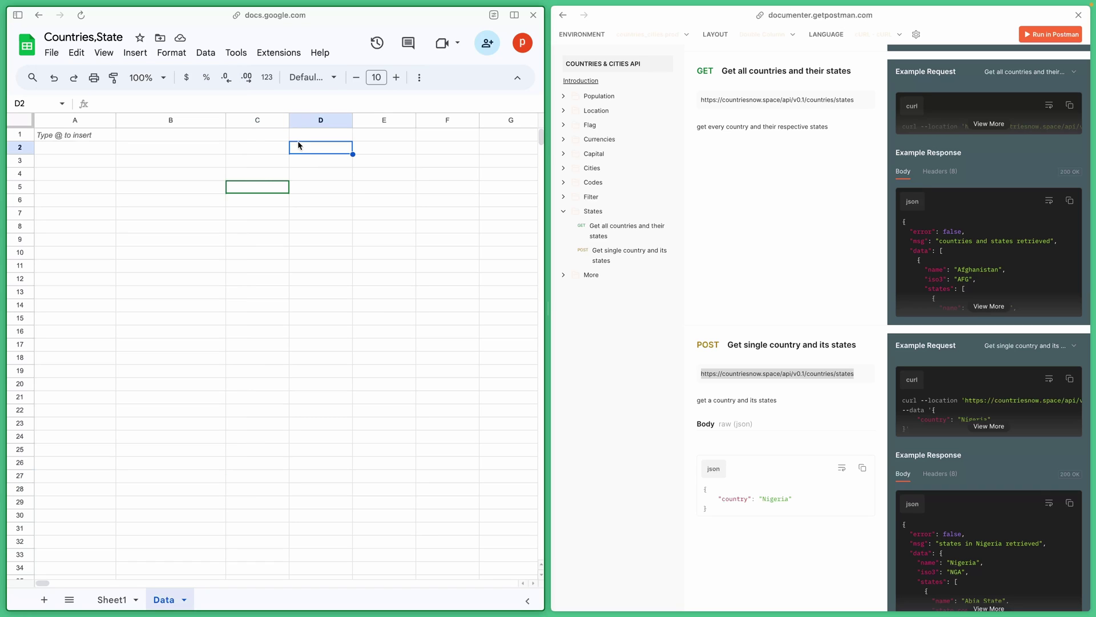
pyautogui.click(277, 54)
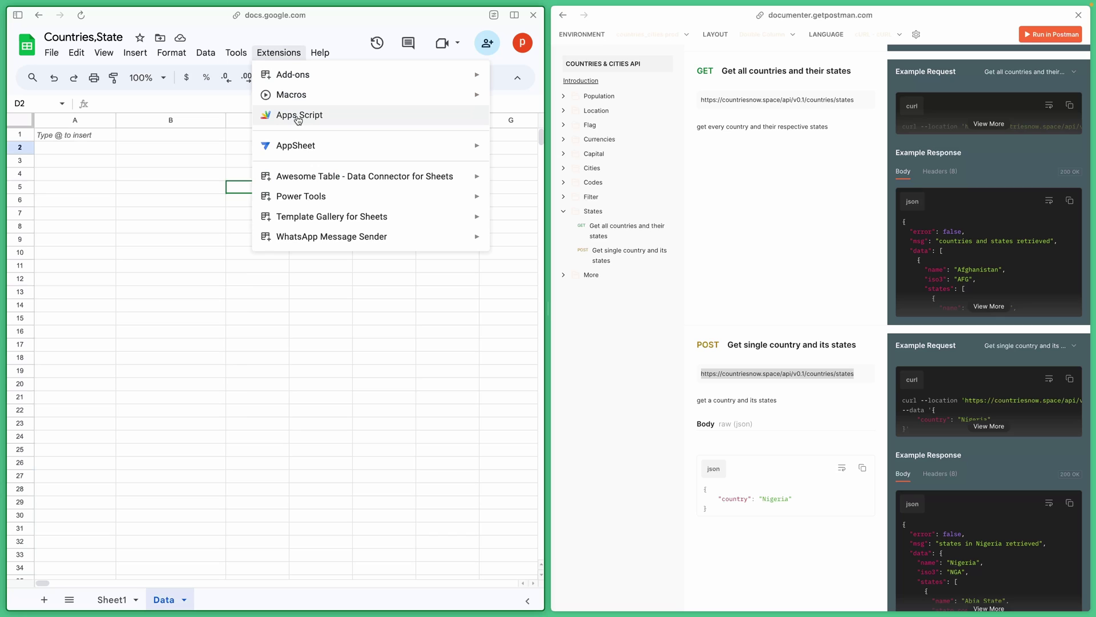
pyautogui.click(272, 350)
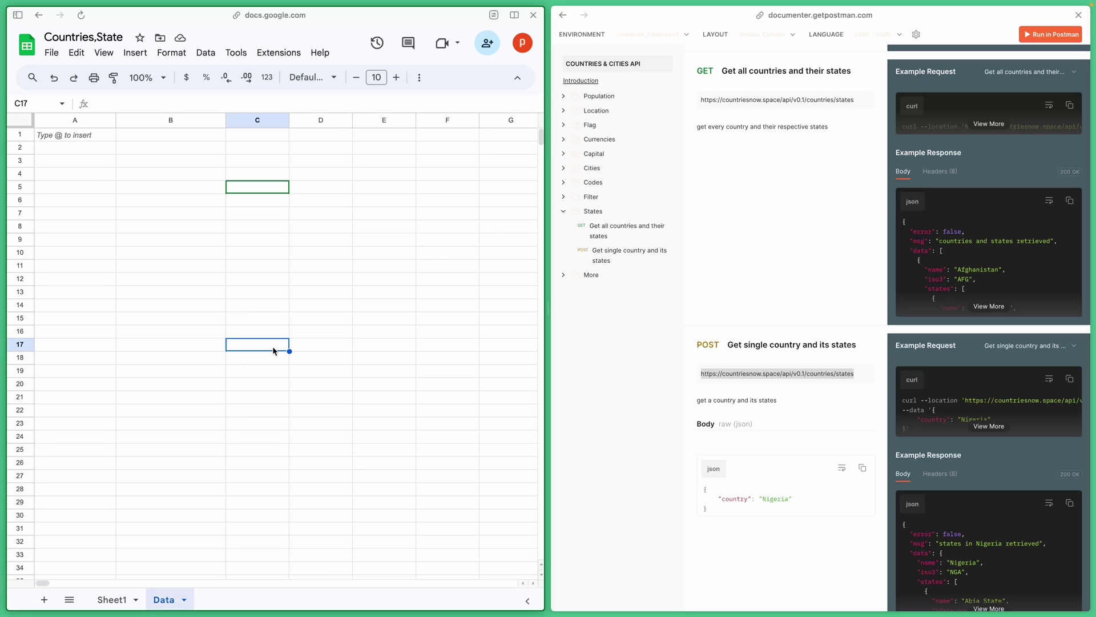
# - In Apps Script, review the FetchCountriesAndStates function and its apiUrl and array declarations
pyautogui.press('super+Tab')
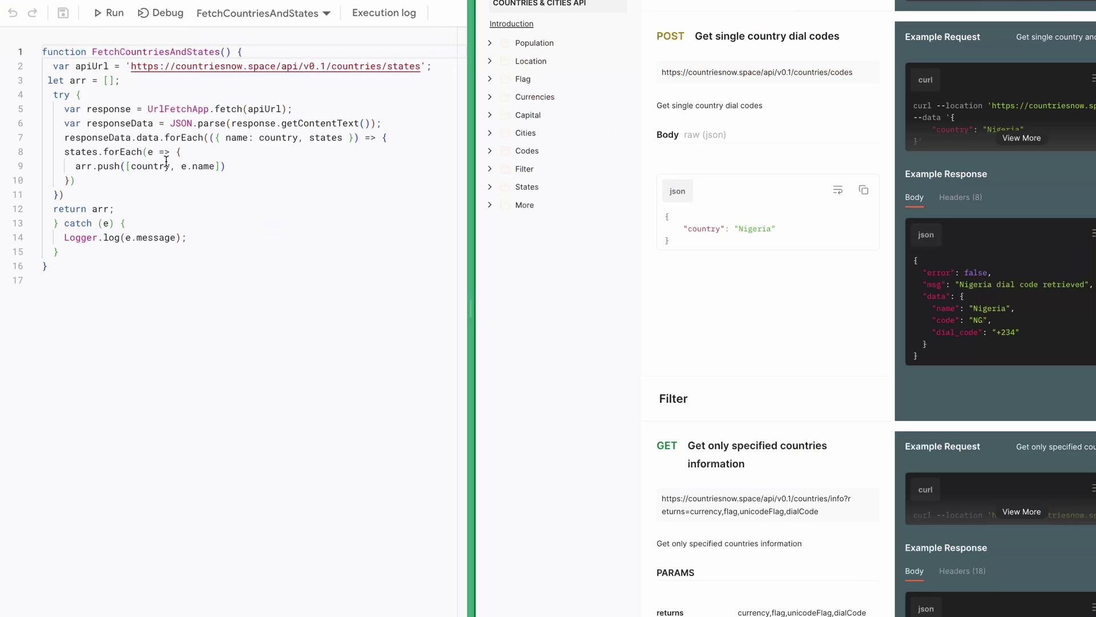
pyautogui.moveTo(90, 51); pyautogui.dragTo(230, 51)
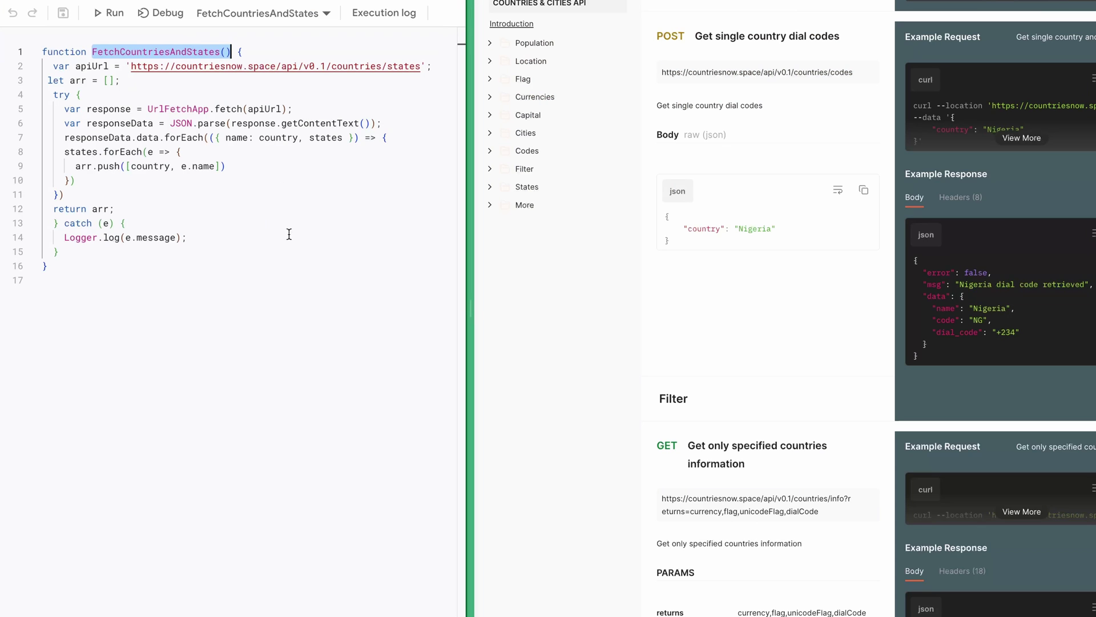
pyautogui.click(264, 295)
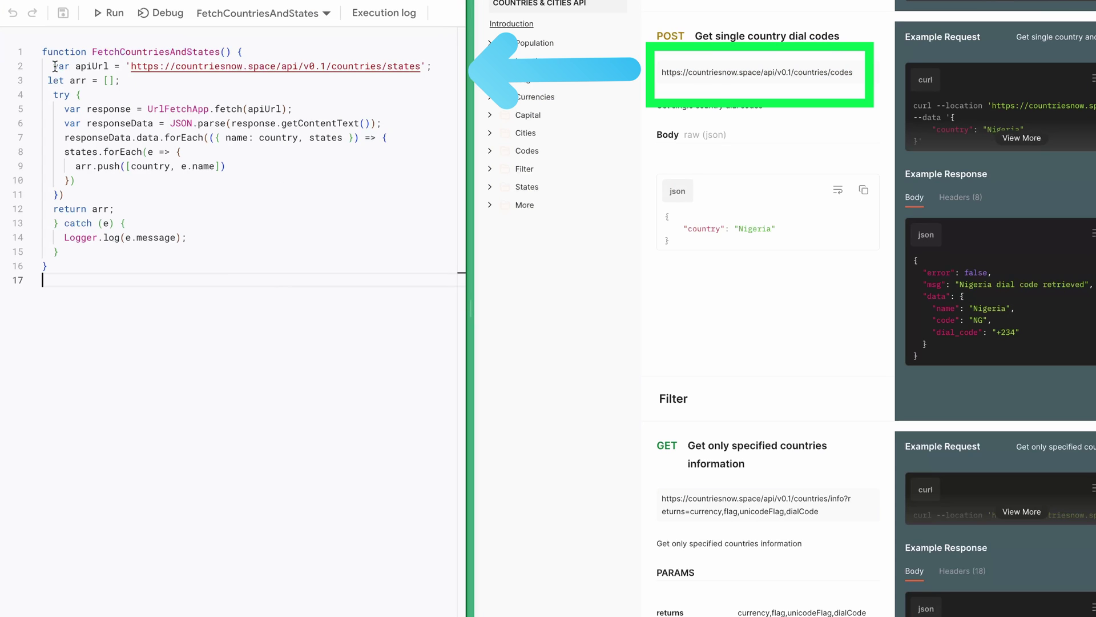
pyautogui.moveTo(48, 66); pyautogui.dragTo(236, 79)
pyautogui.keyDown('shift'); pyautogui.click(438, 67); pyautogui.keyUp('shift')
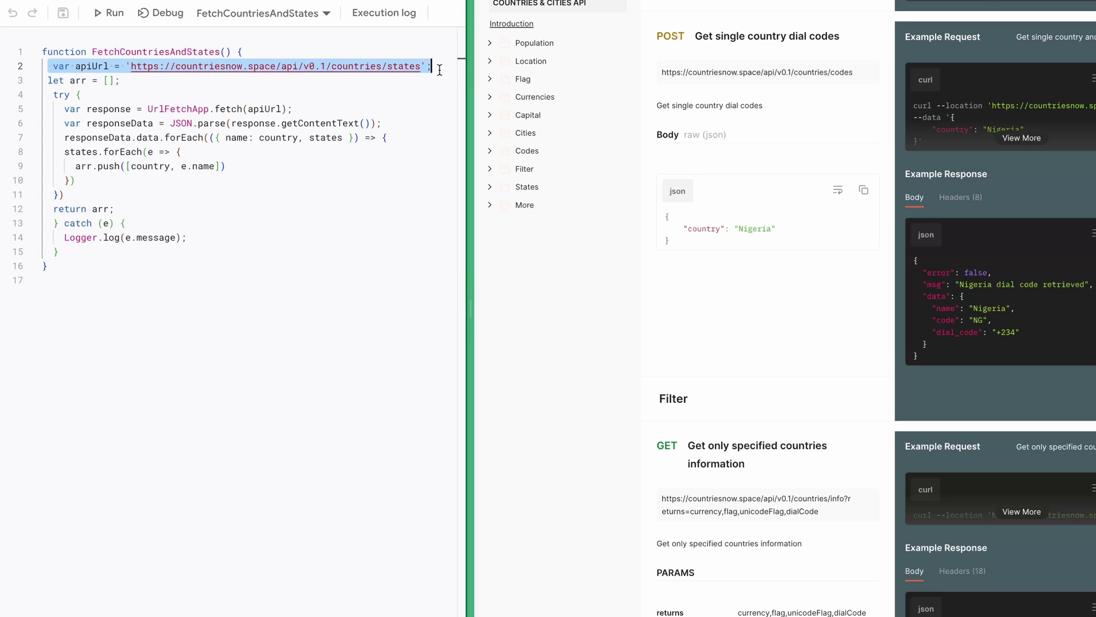
# - Expand States in the API docs, view the example JSON response, then examine the row-building loop
pyautogui.click(490, 187)
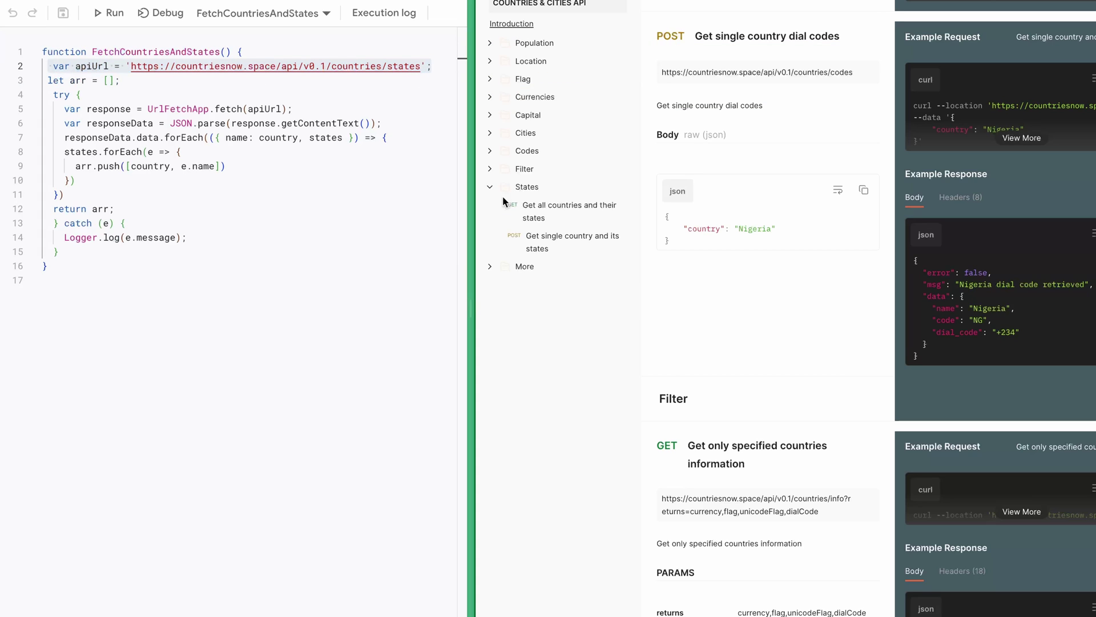
pyautogui.click(540, 206)
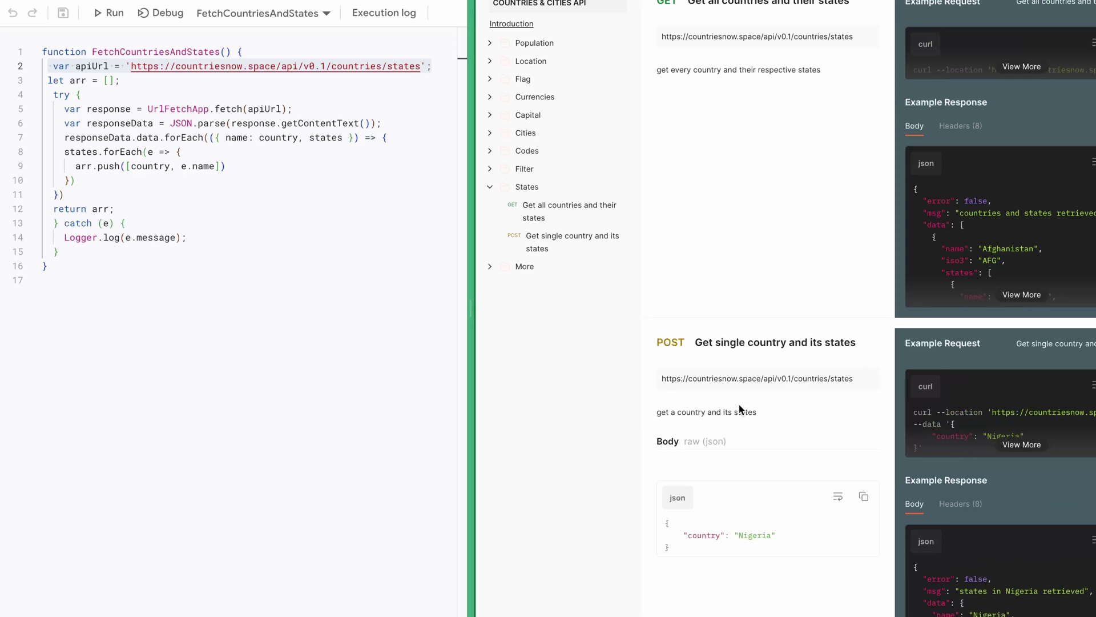
pyautogui.click(1025, 294)
pyautogui.scroll(-20, 717, 196)
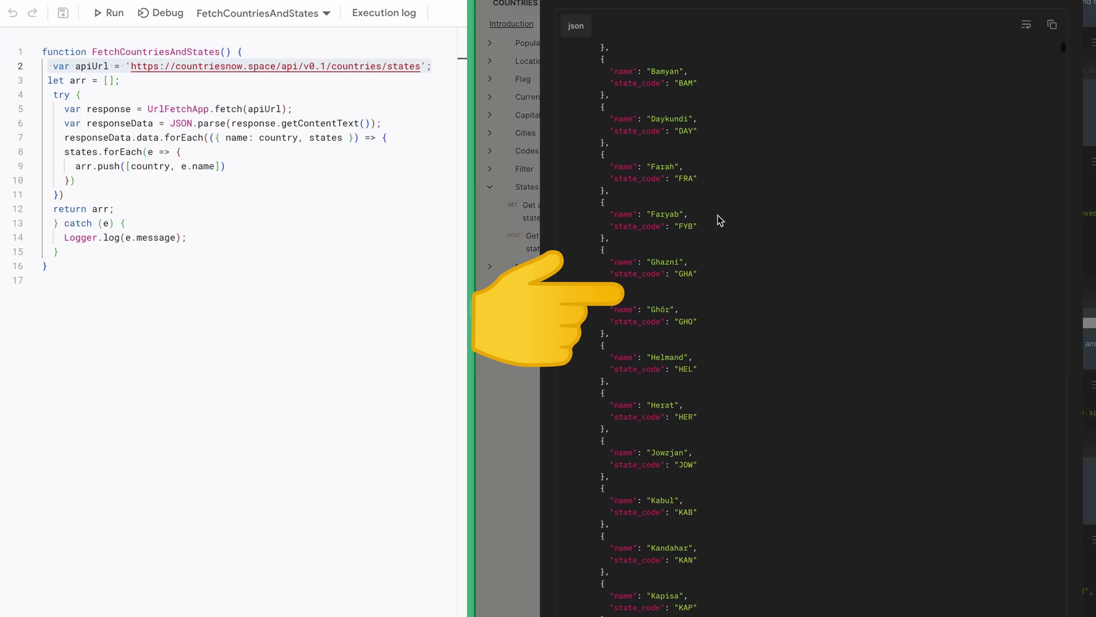
pyautogui.scroll(20, 720, 231)
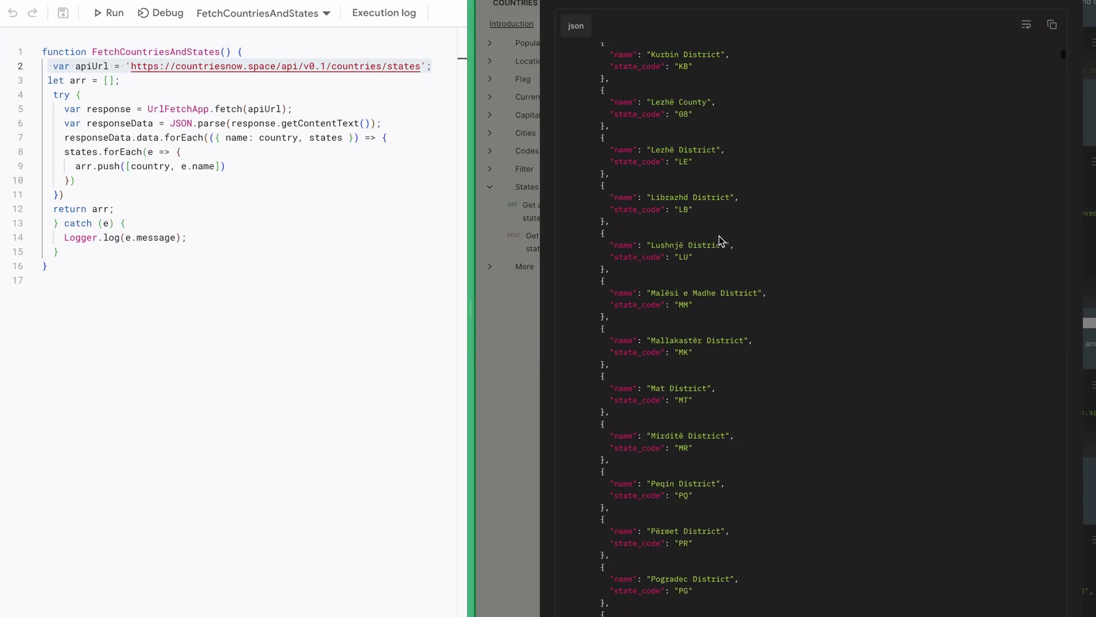
pyautogui.scroll(5, 726, 239)
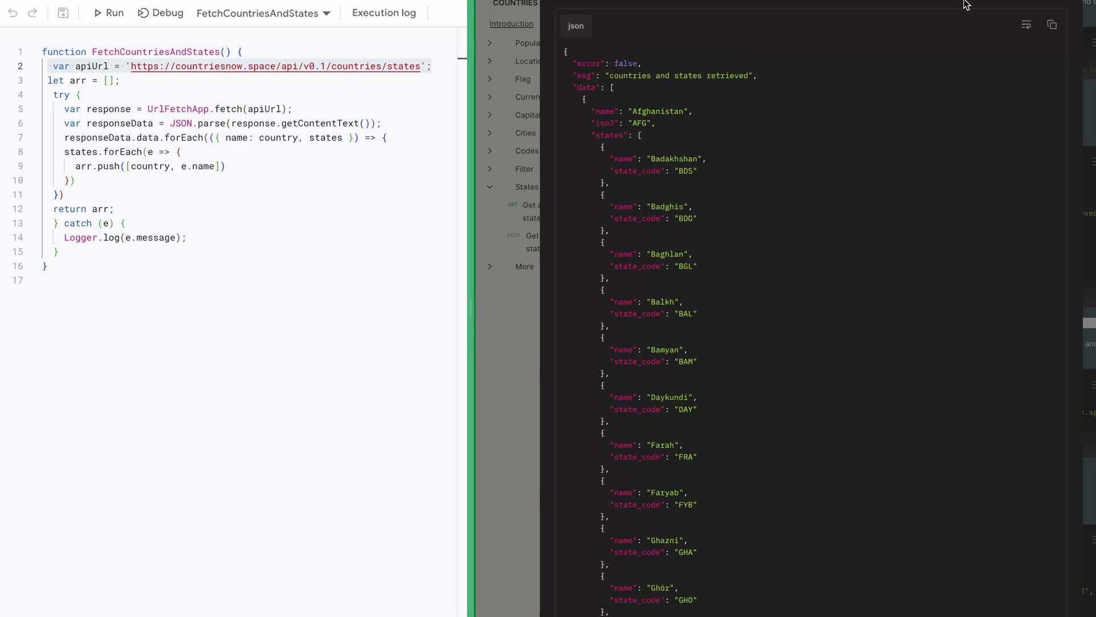
pyautogui.press('Escape')
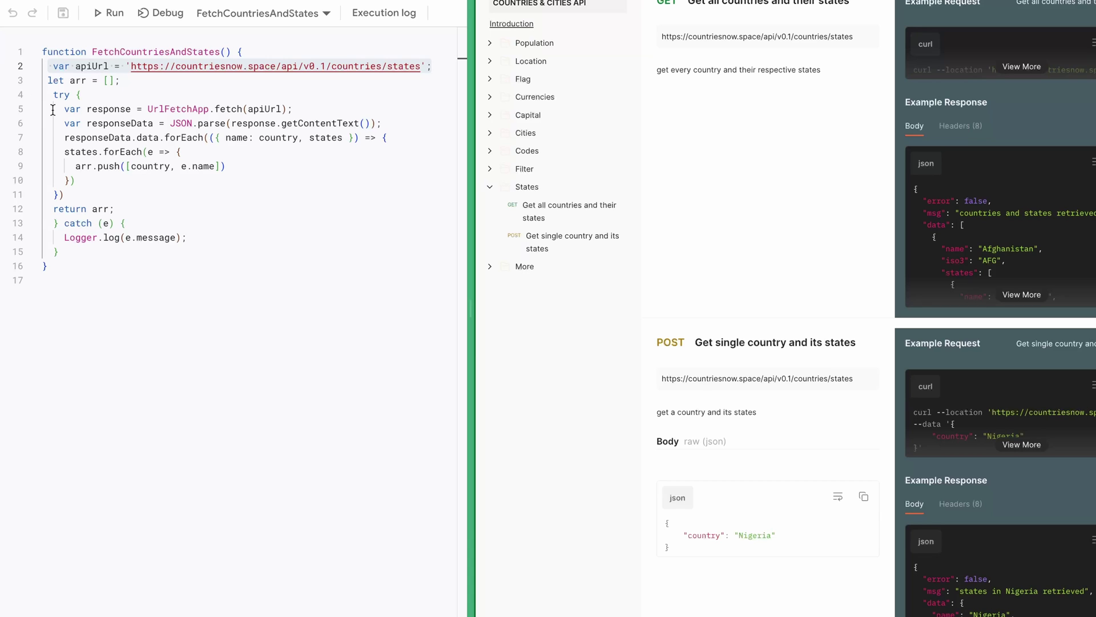
pyautogui.moveTo(59, 137); pyautogui.dragTo(86, 190)
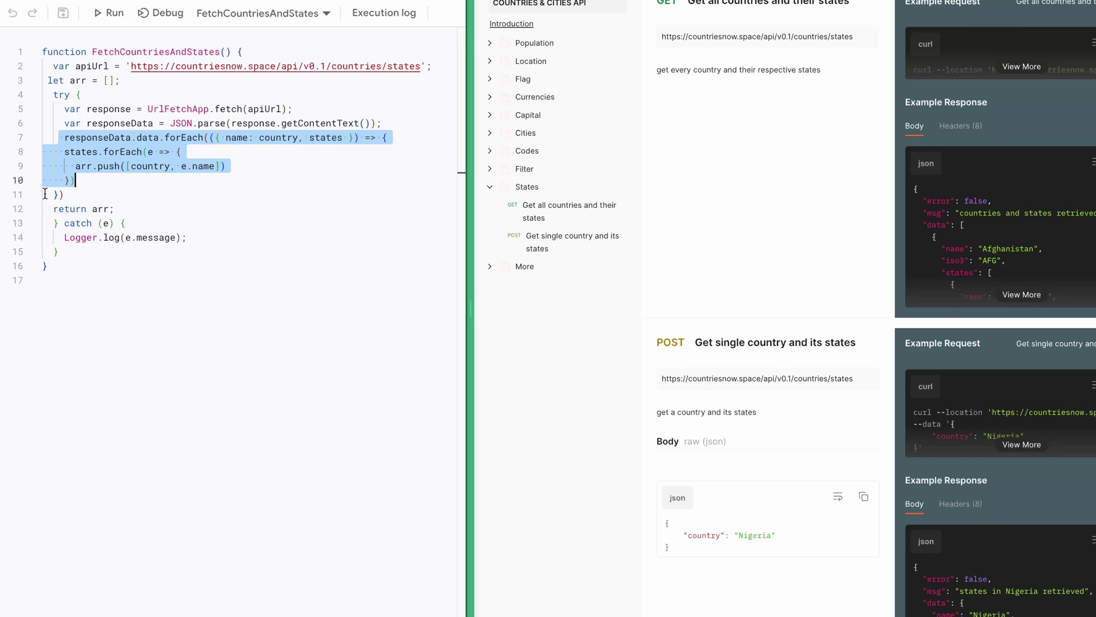
# - Return to the Countries,State spreadsheet and zoom the sheet to 150%
pyautogui.hotkey('alt', 'Tab')
pyautogui.hotkey('alt', 'Tab')
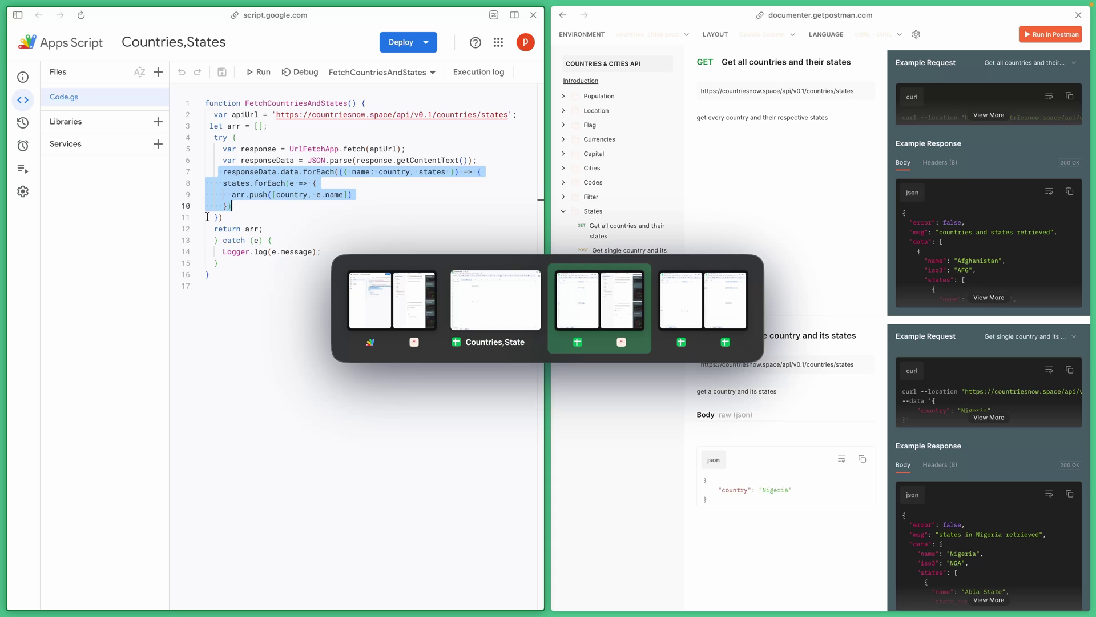
pyautogui.hotkey('alt', 'Tab')
pyautogui.hotkey('alt', 'Tab')
pyautogui.hotkey('alt', 'Tab')
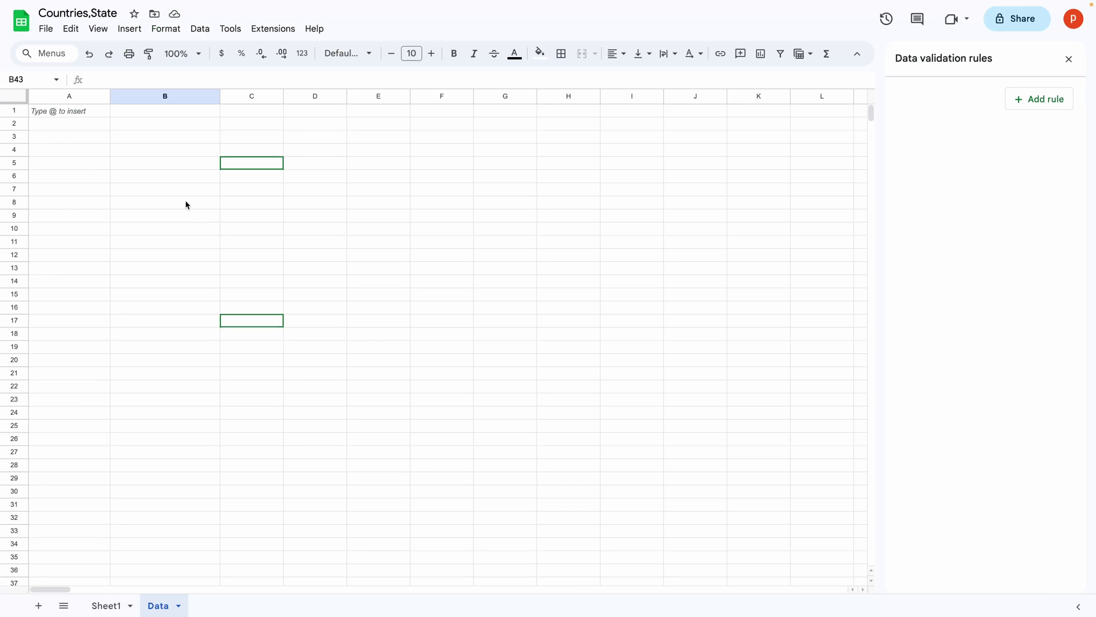
pyautogui.click(186, 205)
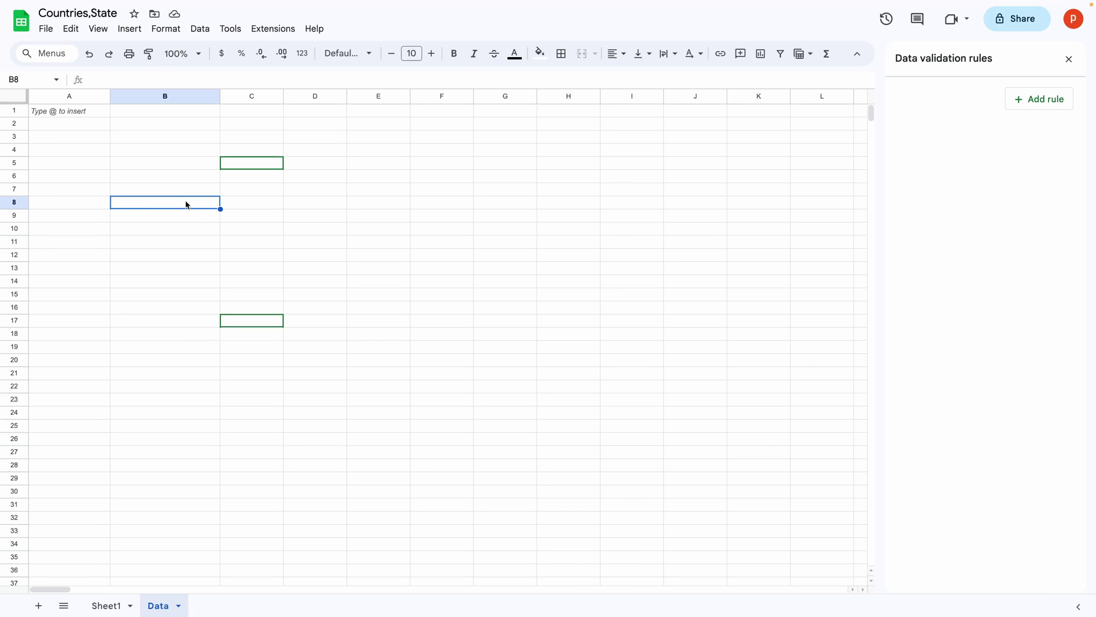
pyautogui.hotkey('ctrl', '+')
pyautogui.hotkey('ctrl', '+')
pyautogui.hotkey('ctrl', '+')
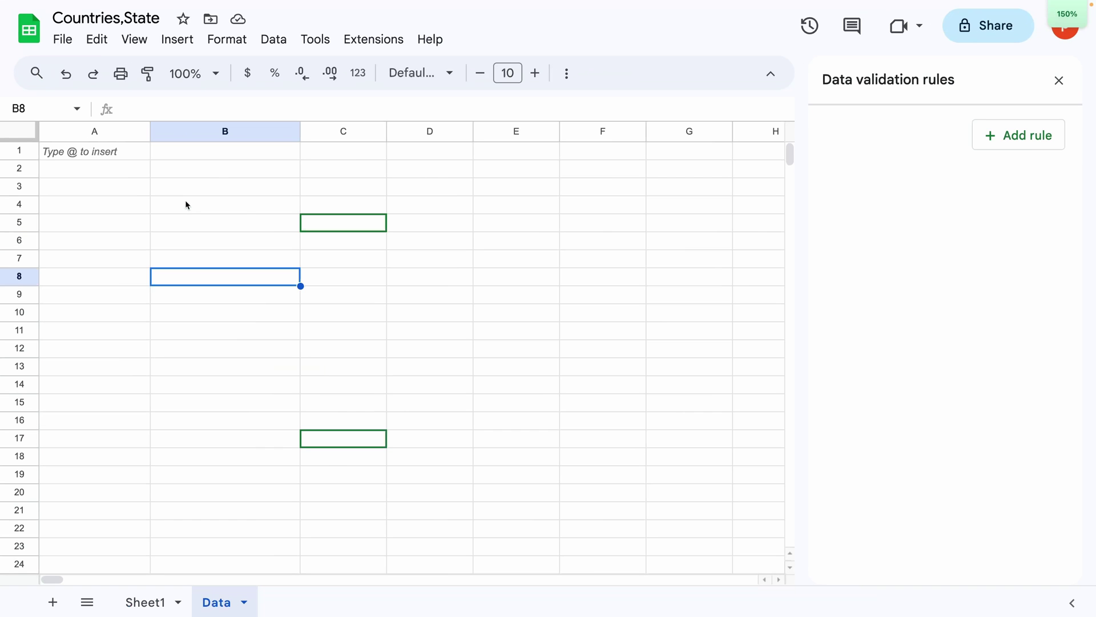
# - Paste =FetchCountriesAndStates() into A1 and check the country–state pairs filling columns A and B
pyautogui.click(111, 186)
pyautogui.click(106, 152)
pyautogui.write('=FetchCountriesAndStates()')
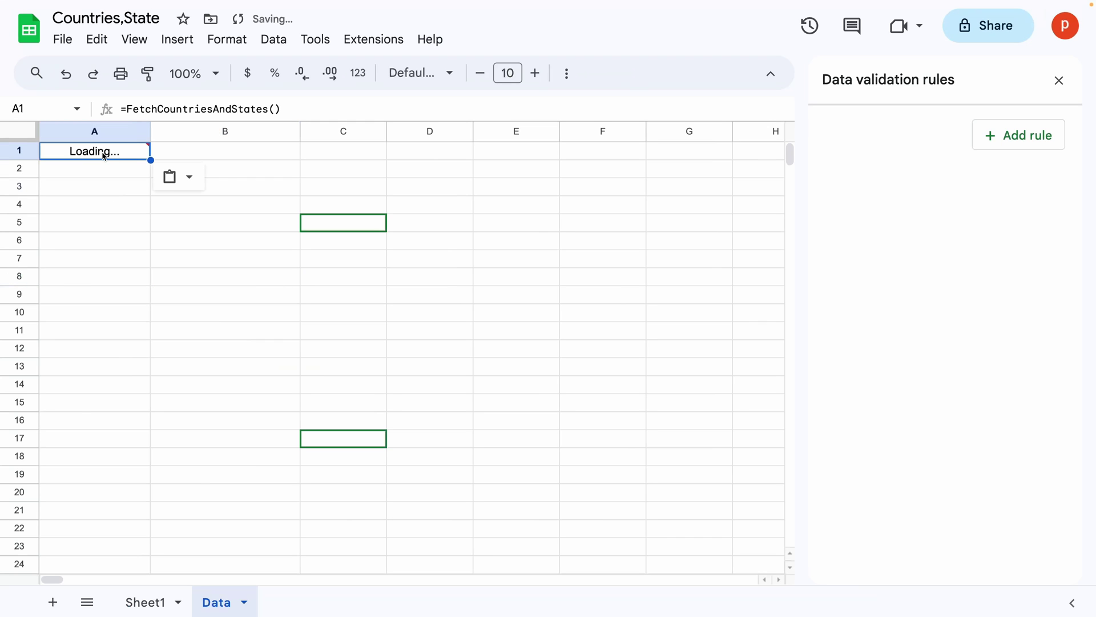
pyautogui.press('Return')
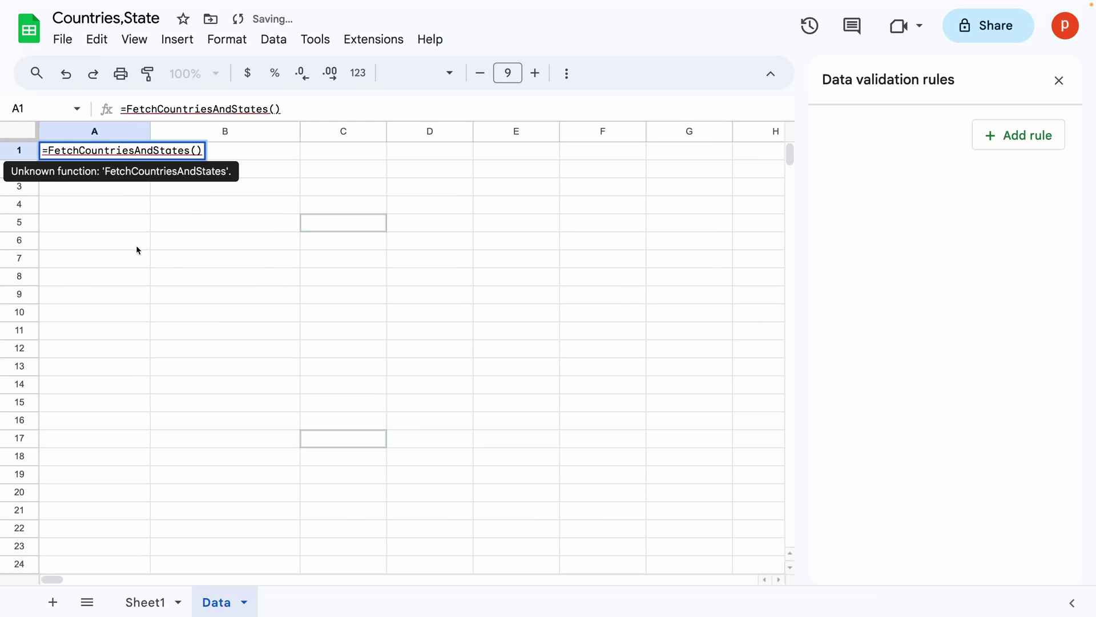
pyautogui.click(332, 264)
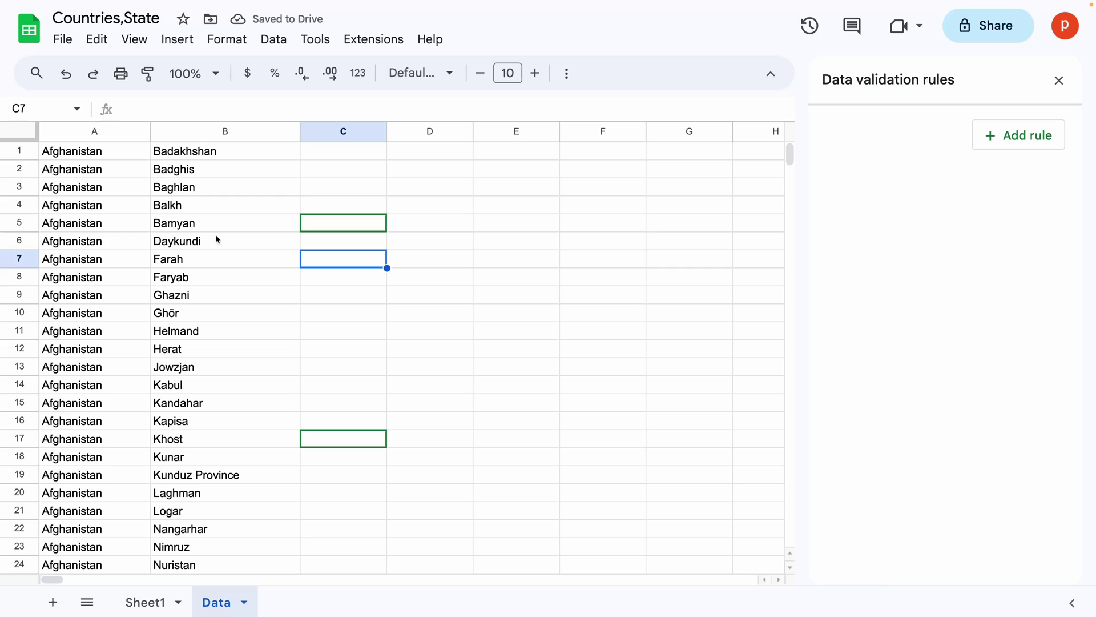
pyautogui.moveTo(85, 132); pyautogui.dragTo(225, 131)
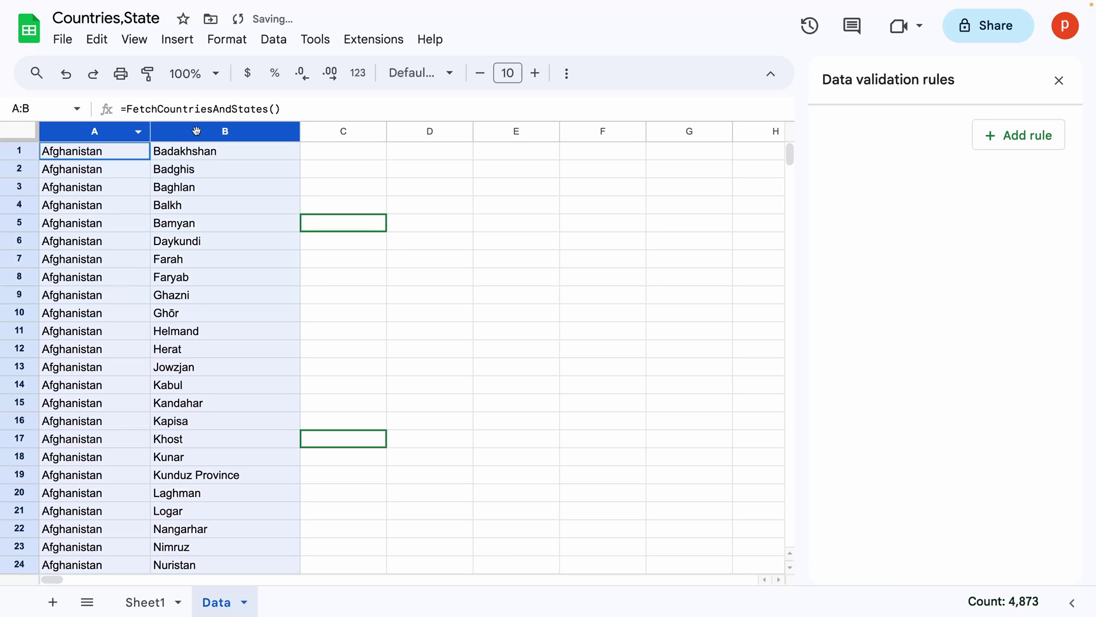
pyautogui.click(398, 329)
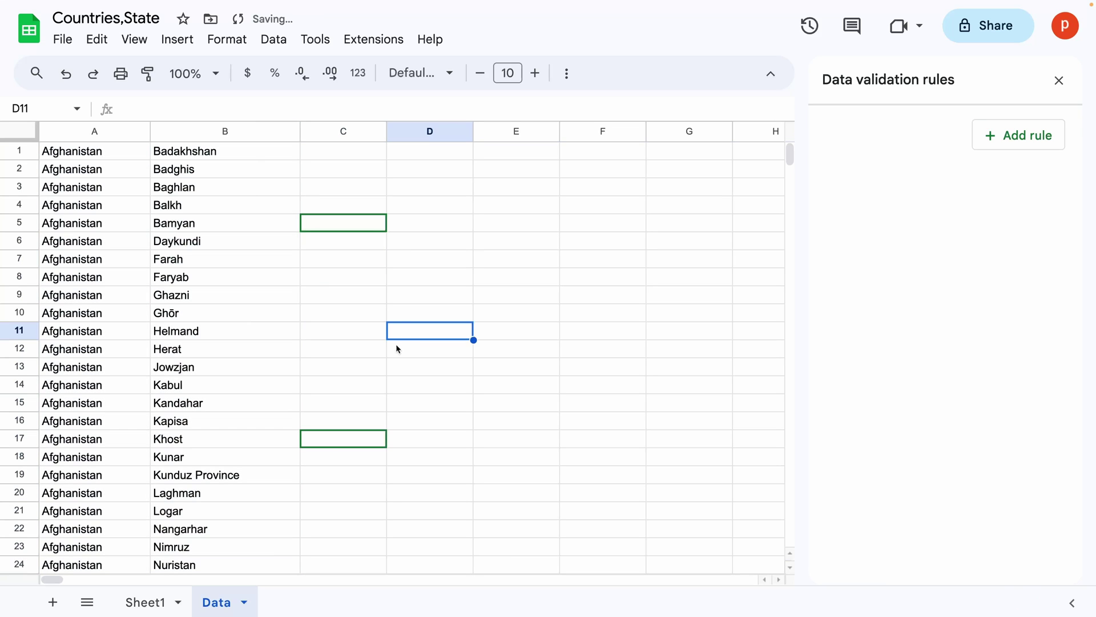
# - On Sheet1, select A1:A10 and bring up Data validation
pyautogui.click(150, 603)
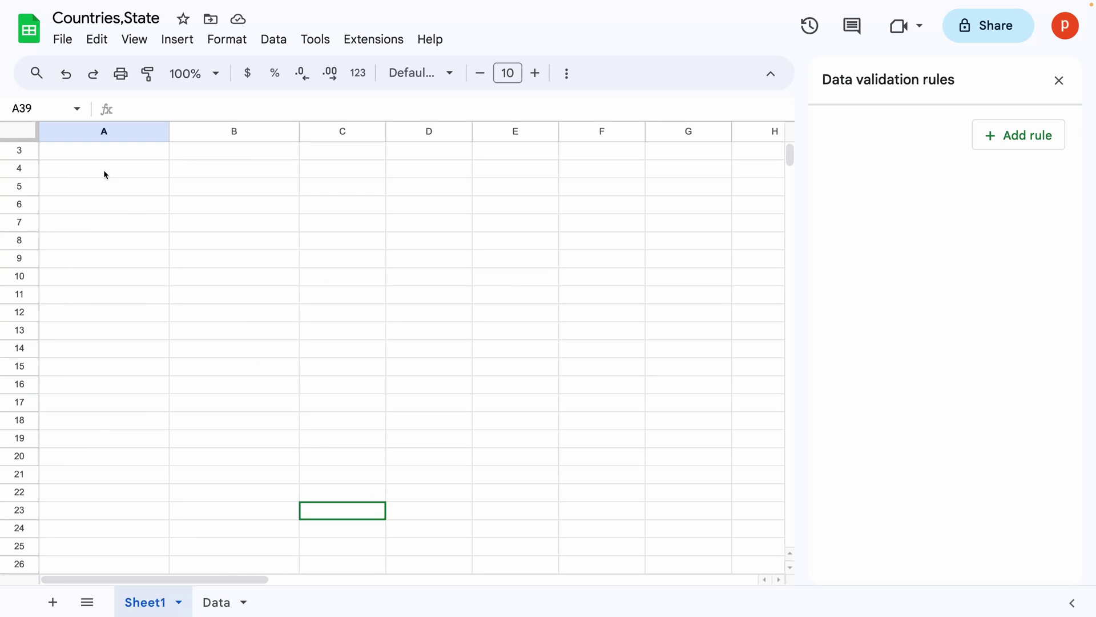
pyautogui.scroll(1, 114, 189)
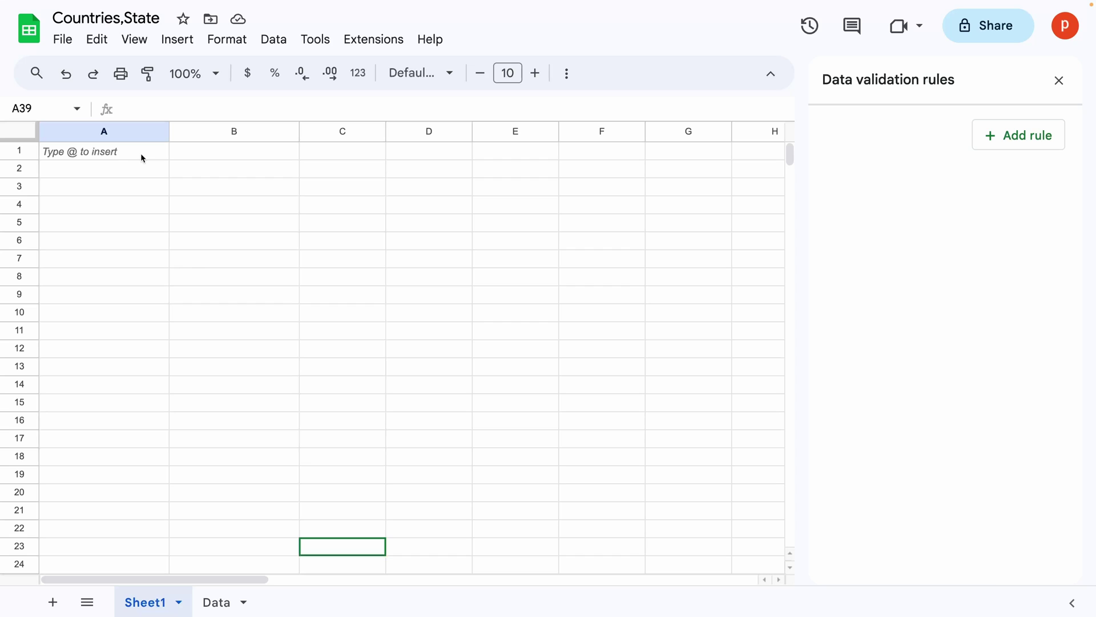
pyautogui.moveTo(146, 148); pyautogui.dragTo(129, 310)
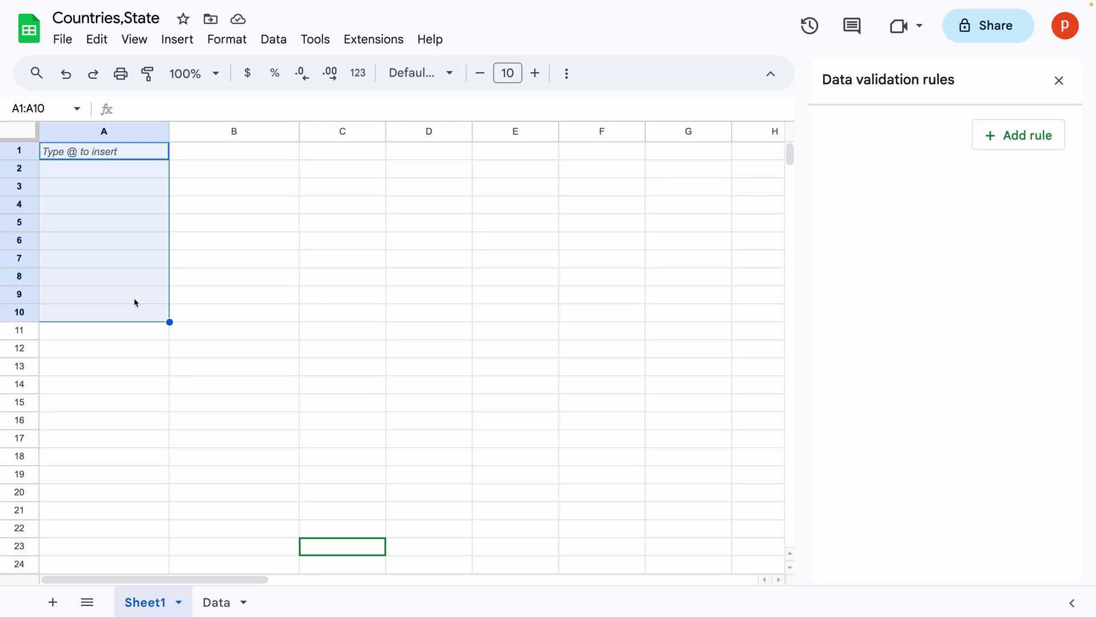
pyautogui.click(275, 37)
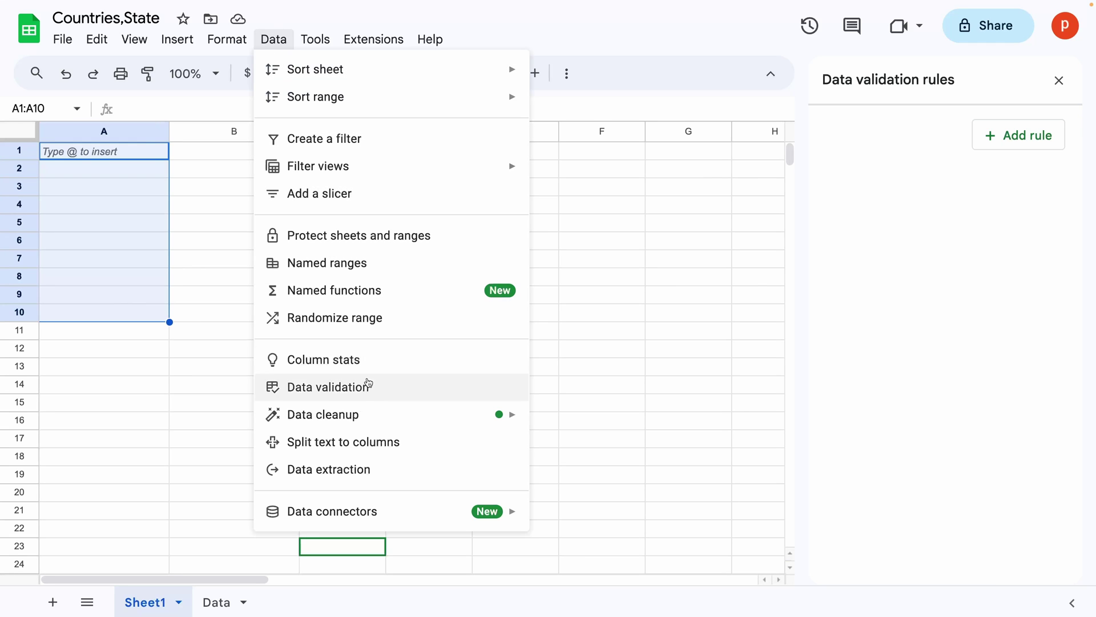
pyautogui.click(342, 396)
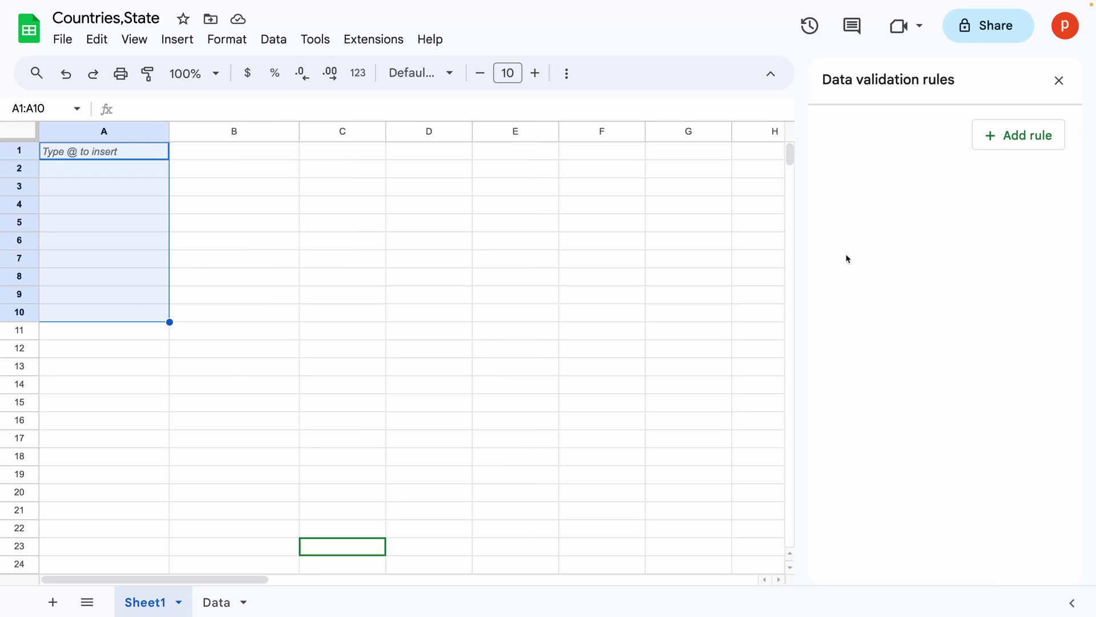
# - Add a dropdown-from-range rule sourcing its options from Data!A:A and save it
pyautogui.click(1038, 132)
pyautogui.click(978, 244)
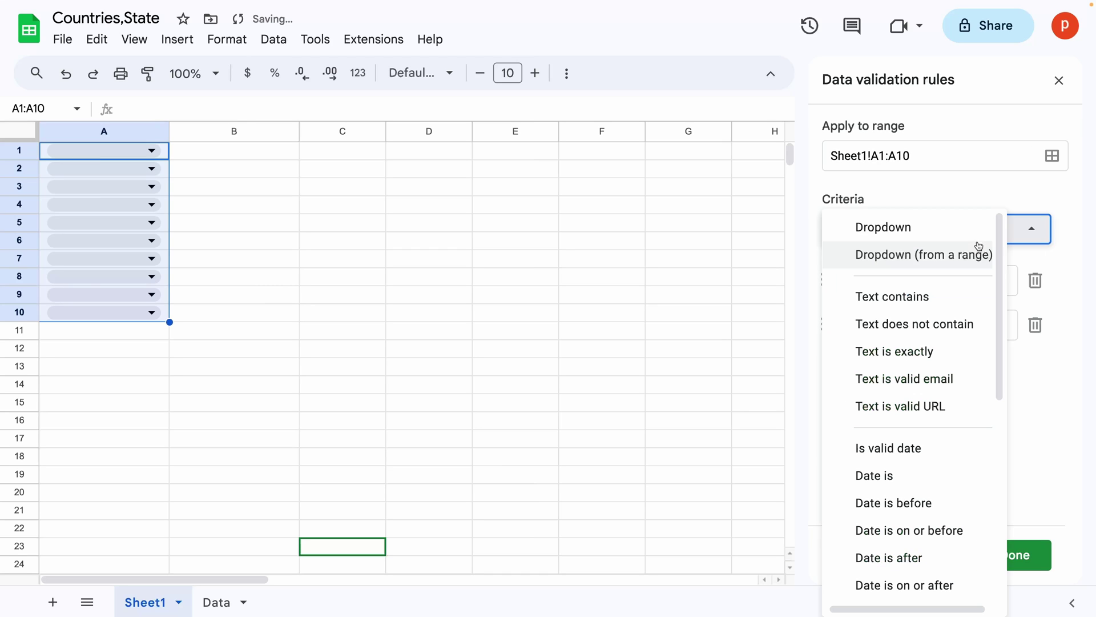
pyautogui.click(935, 264)
pyautogui.click(1036, 280)
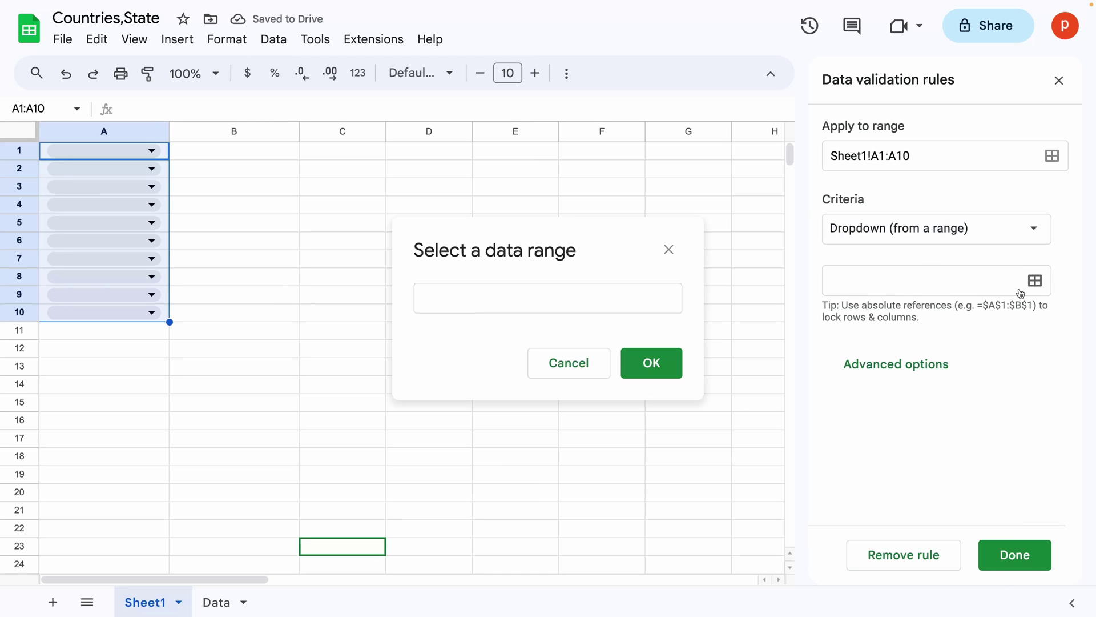
pyautogui.click(229, 602)
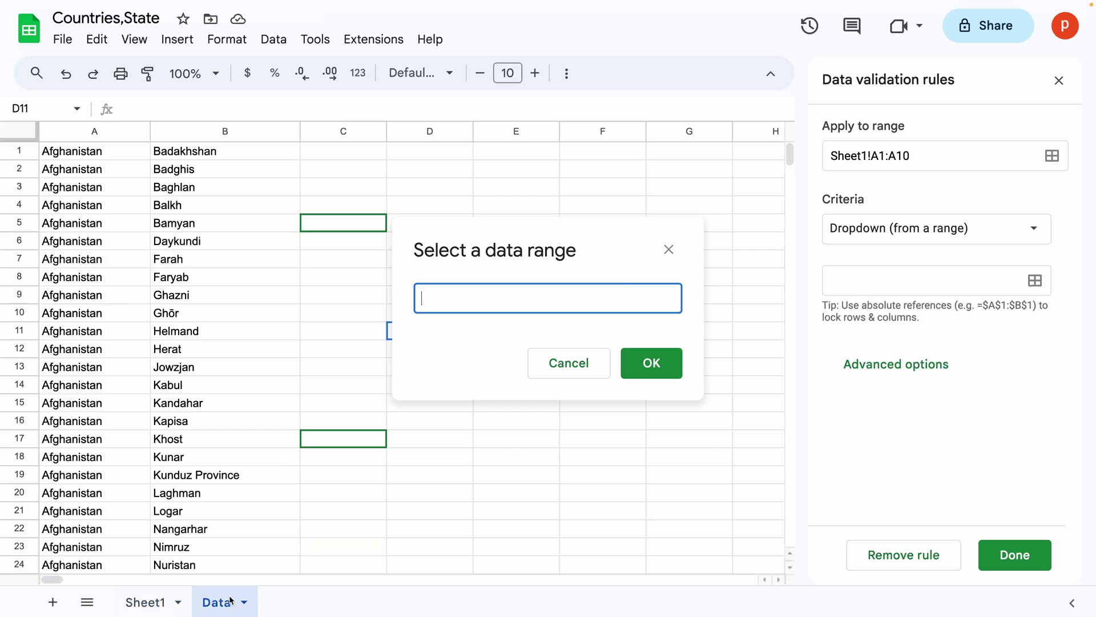
pyautogui.click(123, 136)
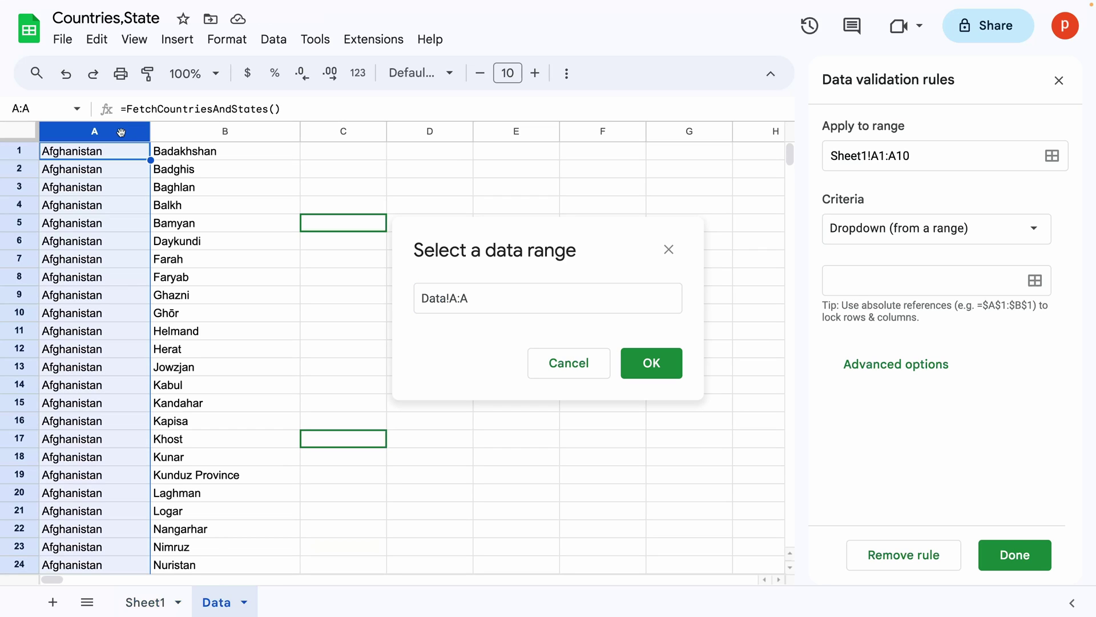
pyautogui.click(663, 361)
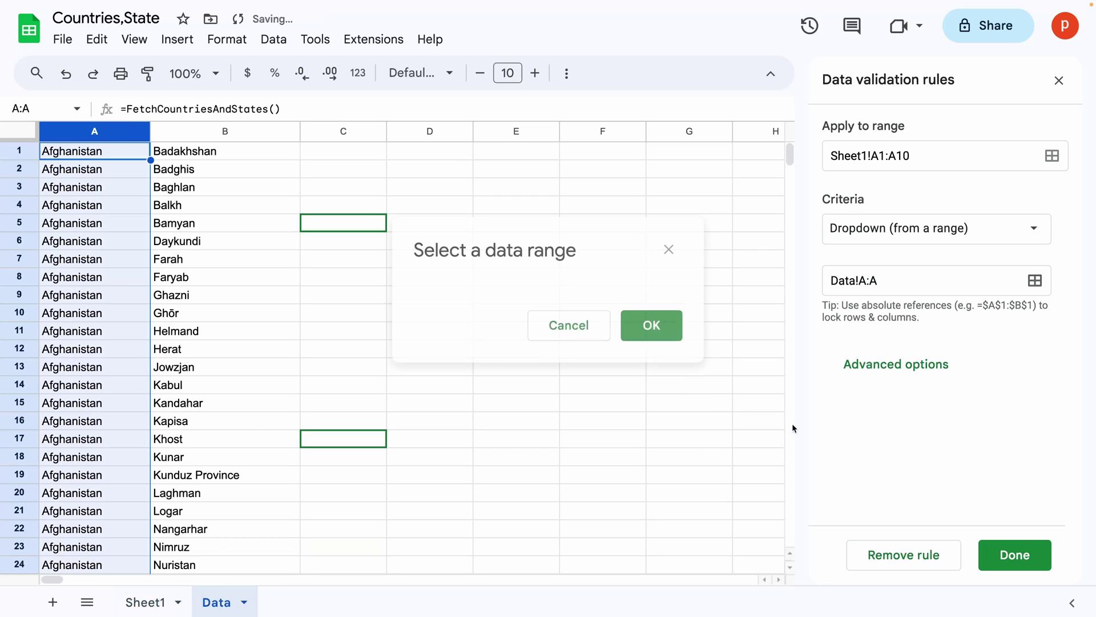
pyautogui.click(1008, 551)
pyautogui.click(441, 475)
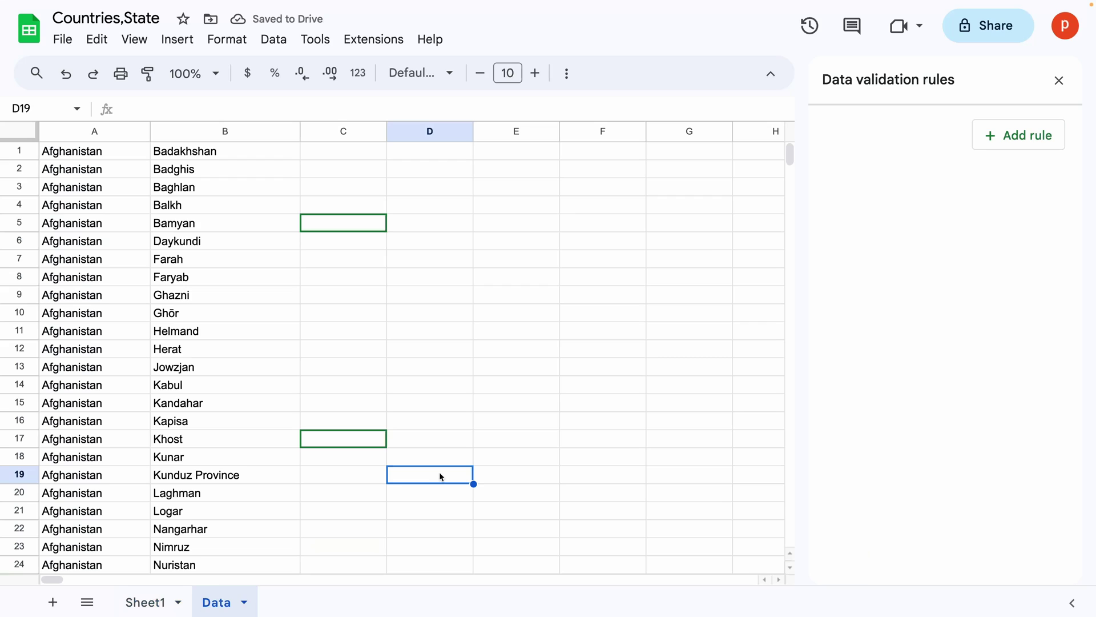
# - Choose United States in Sheet1's A1 dropdown by filtering the list with 'unit'
pyautogui.click(145, 602)
pyautogui.click(104, 167)
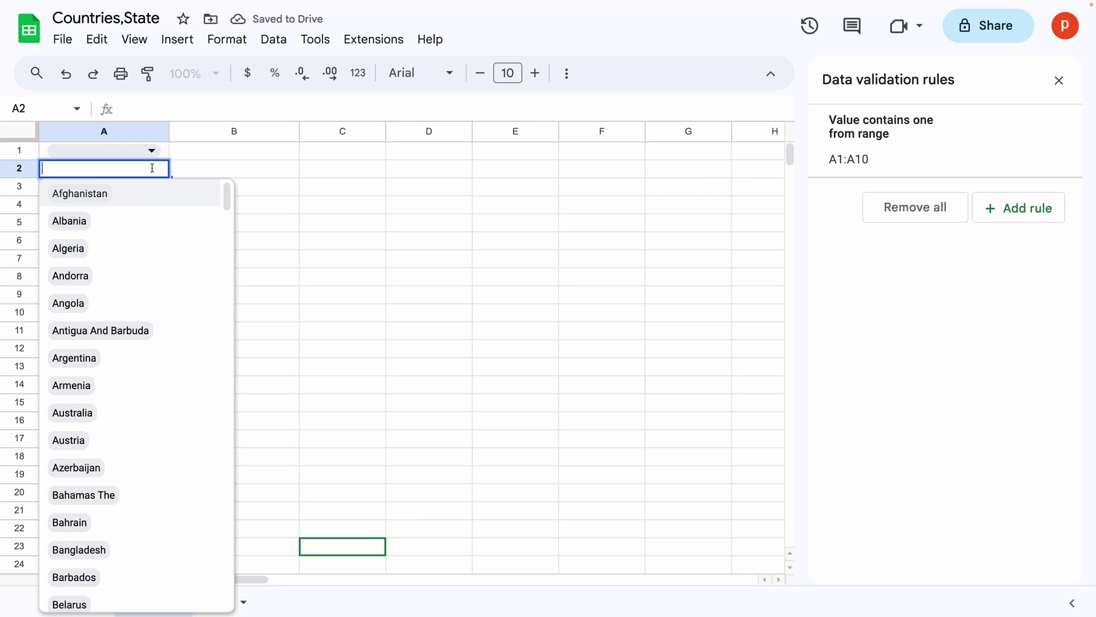
pyautogui.click(301, 264)
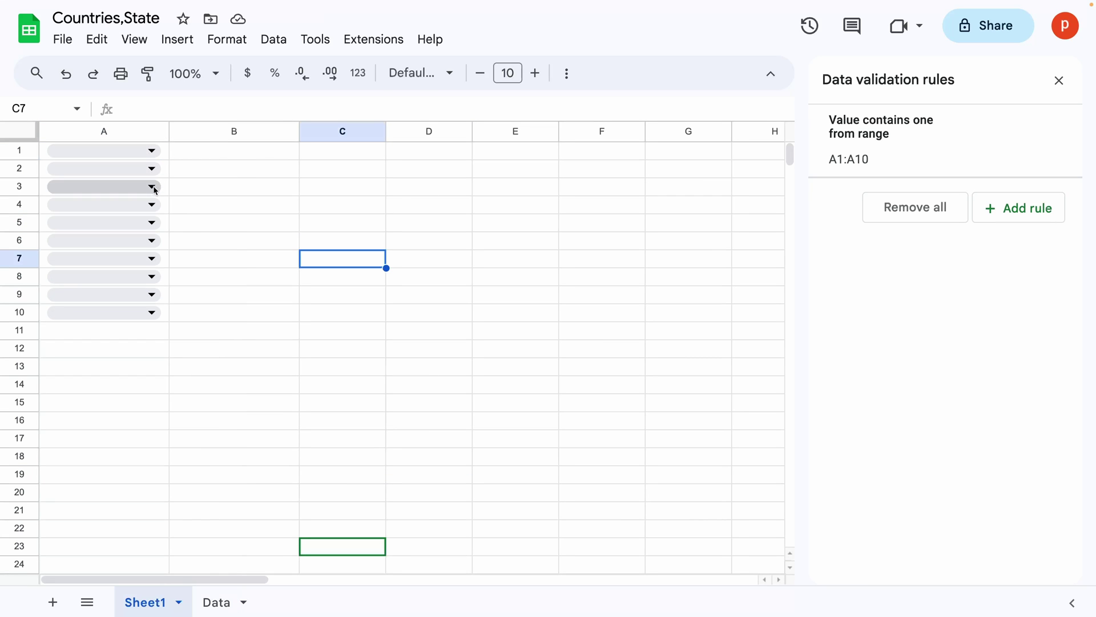
pyautogui.click(152, 149)
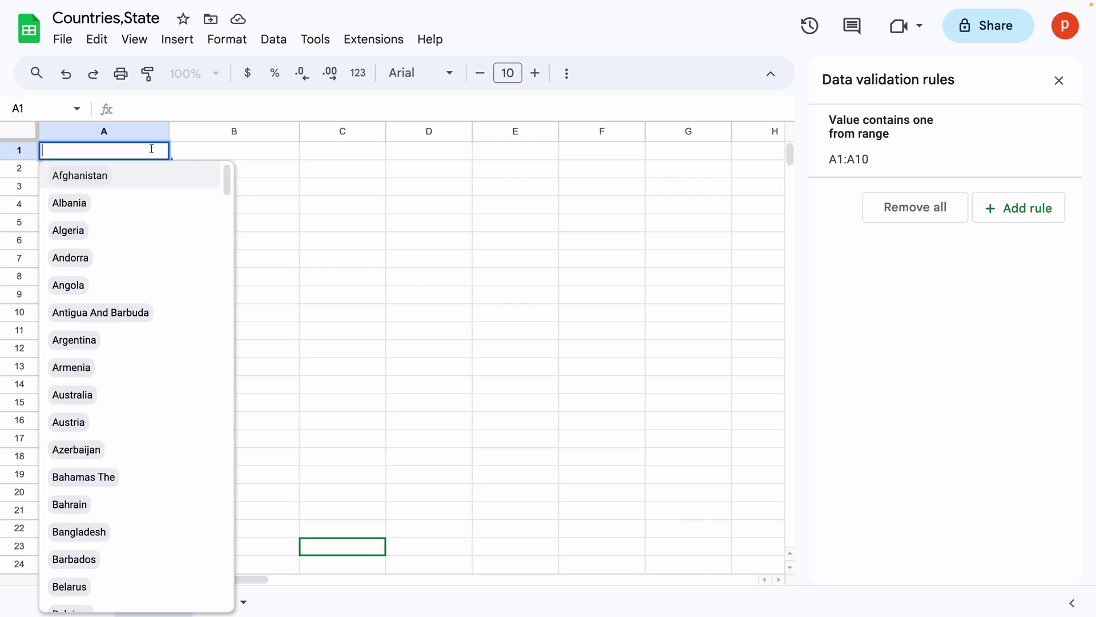
pyautogui.write('unit')
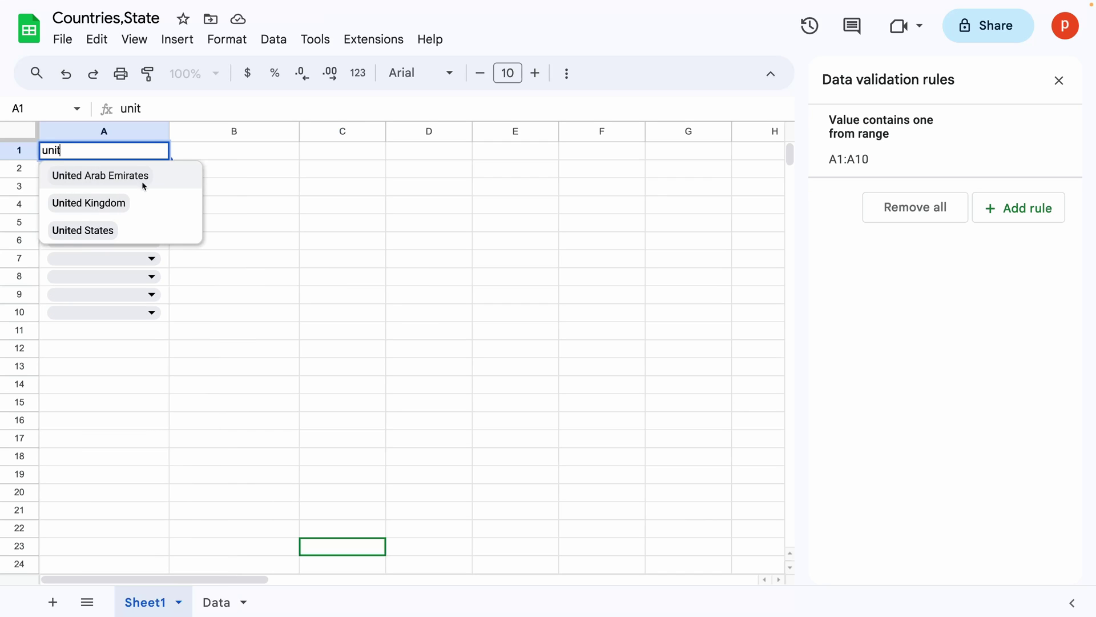
pyautogui.click(137, 228)
pyautogui.click(269, 229)
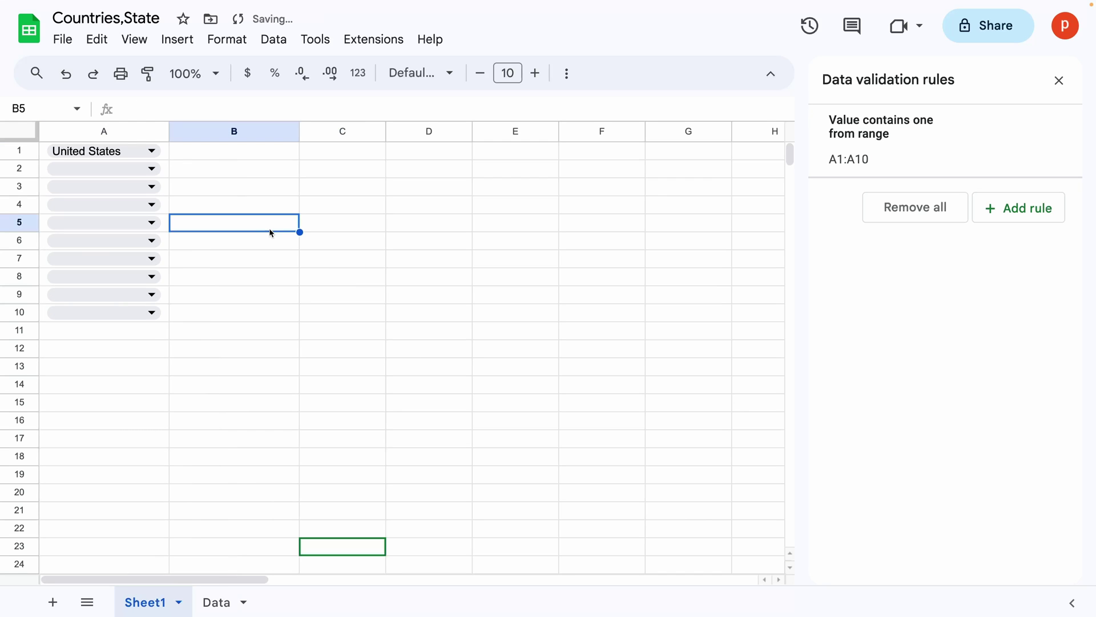
# - Compare Sheet1's A1 value with the state names in the Data sheet's column B
pyautogui.click(219, 606)
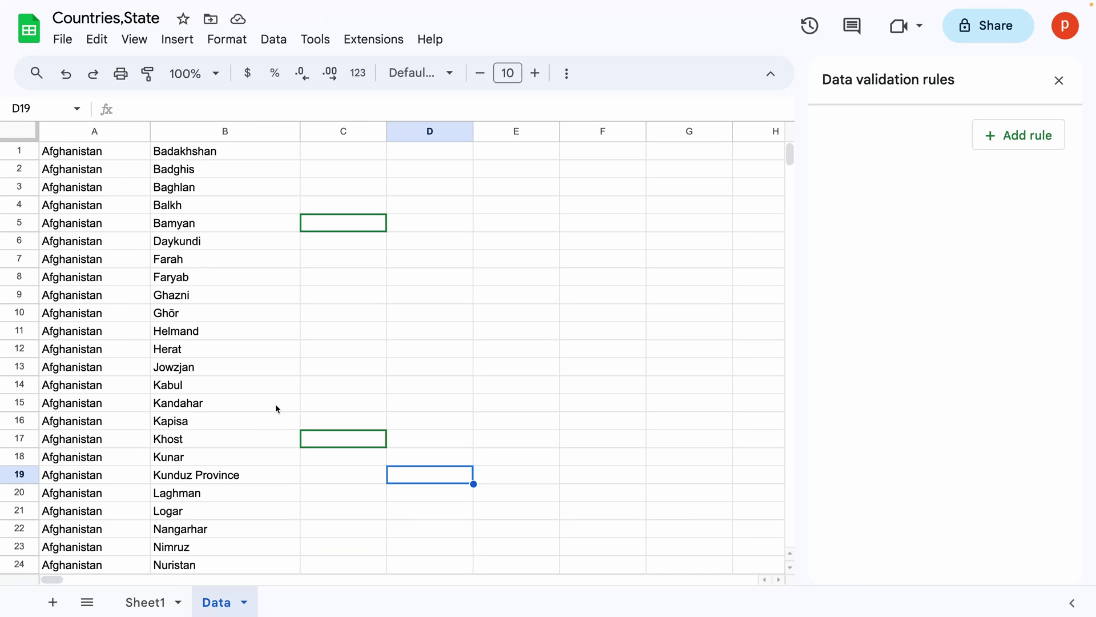
pyautogui.hotkey('ctrl', 'shift', 'pageup')
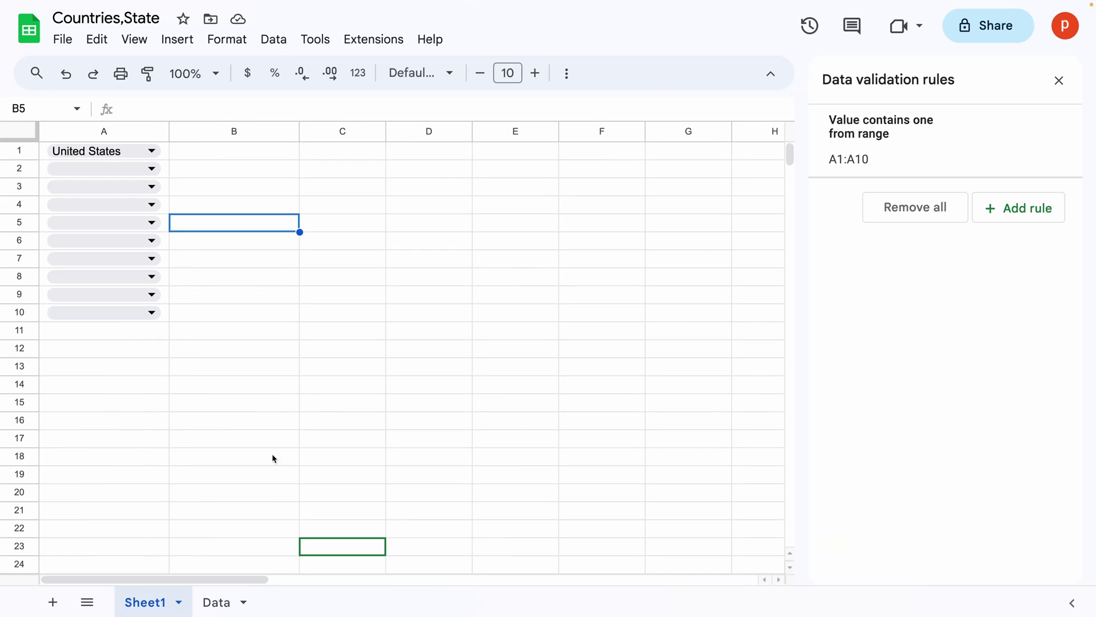
pyautogui.click(164, 155)
pyautogui.click(211, 607)
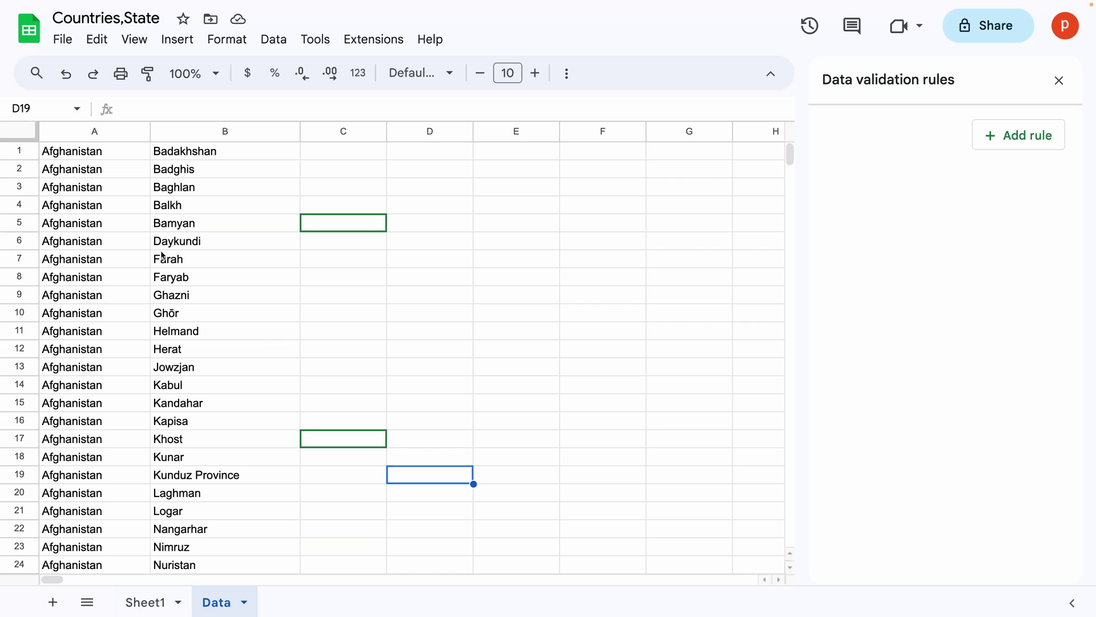
pyautogui.click(225, 131)
# - In Data!C1, enter =Filter(B:B,A:A=Sheet1!A1) to list the chosen country's states
pyautogui.click(146, 602)
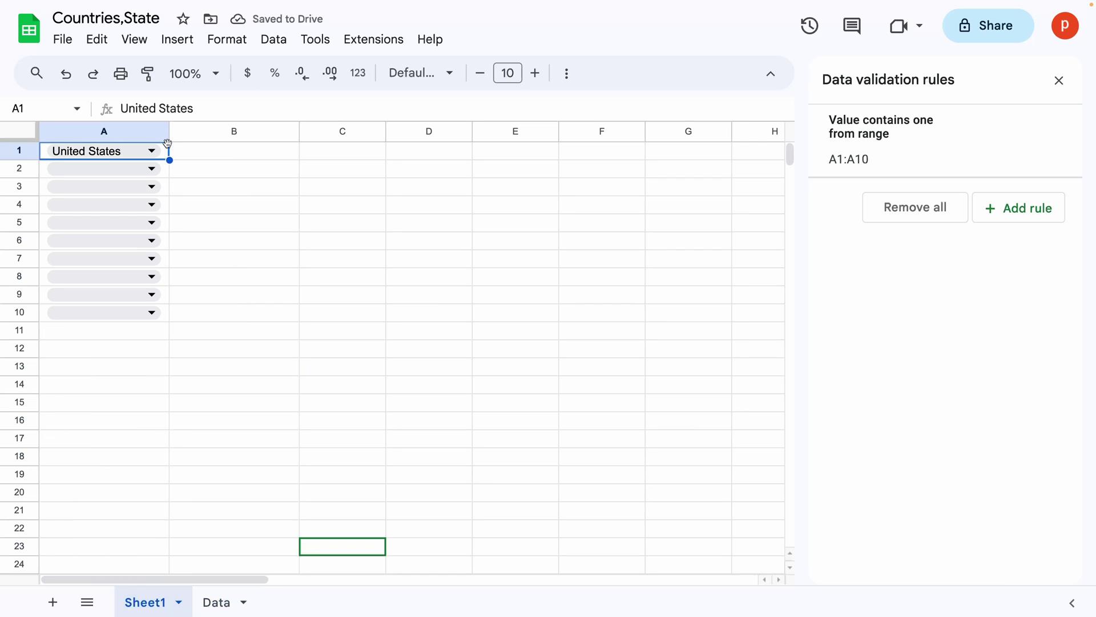
pyautogui.hotkey('ctrl', 'pagedown')
pyautogui.click(333, 147)
pyautogui.write('=Fi')
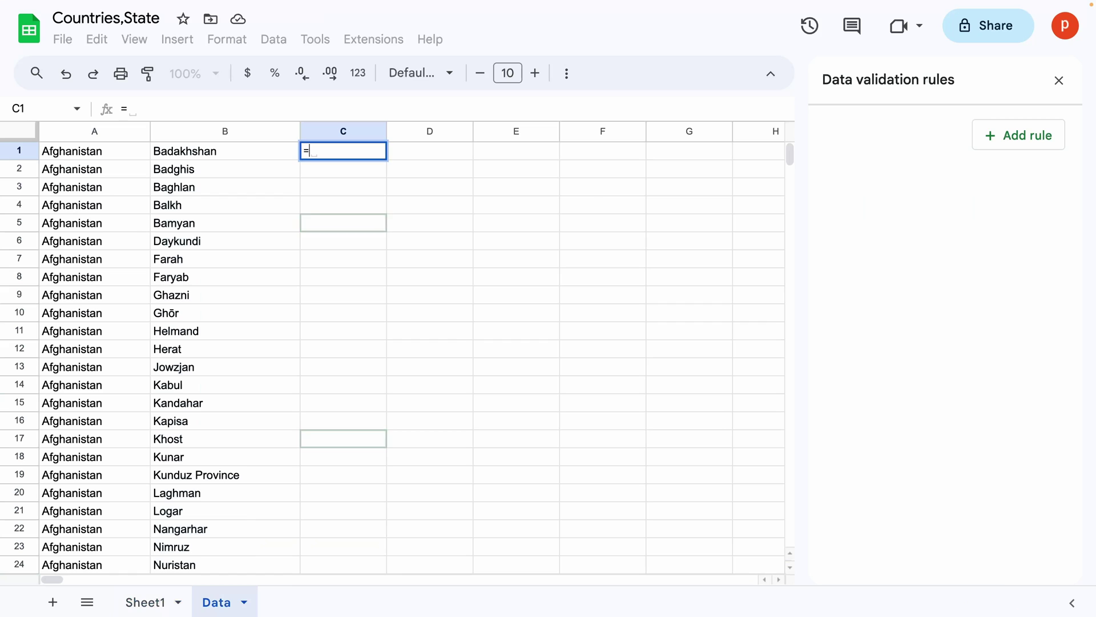
pyautogui.write('r(')
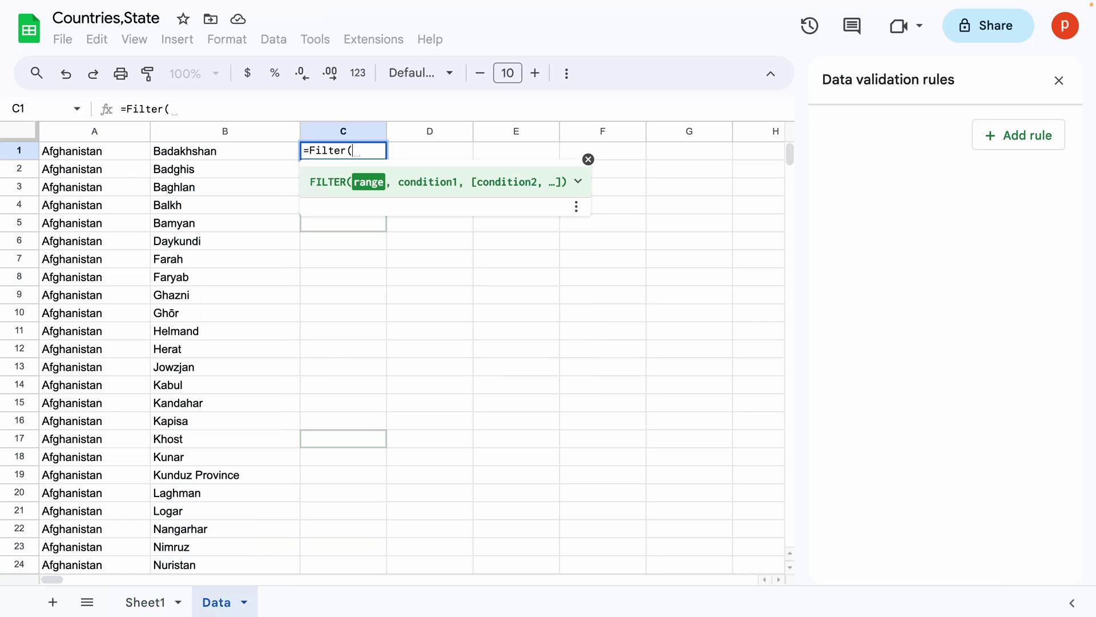
pyautogui.click(216, 132)
pyautogui.write(',')
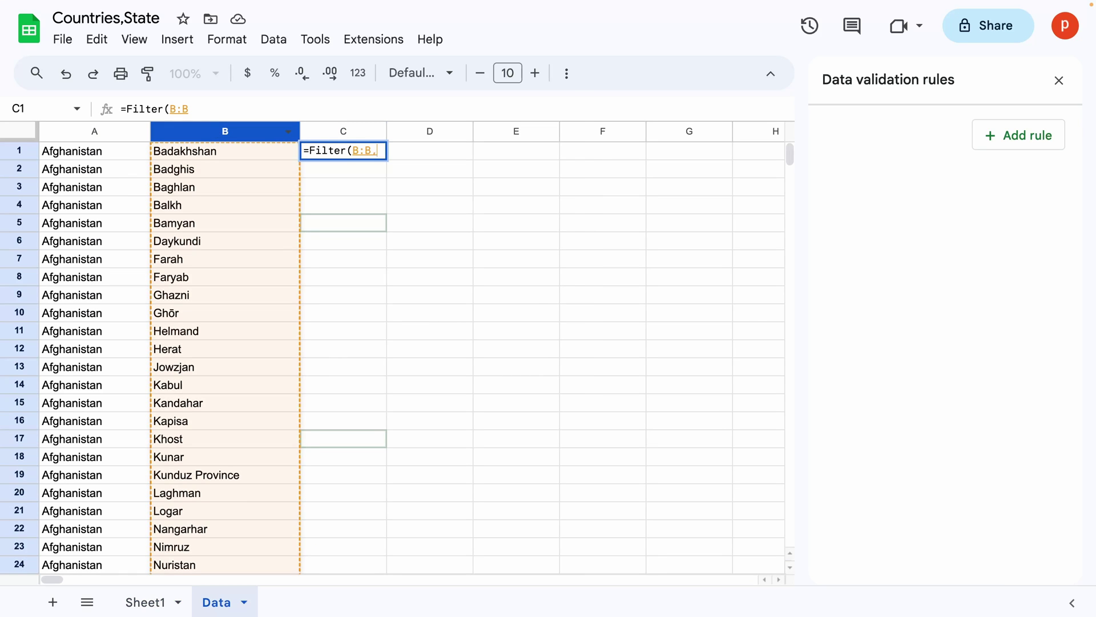
pyautogui.click(124, 133)
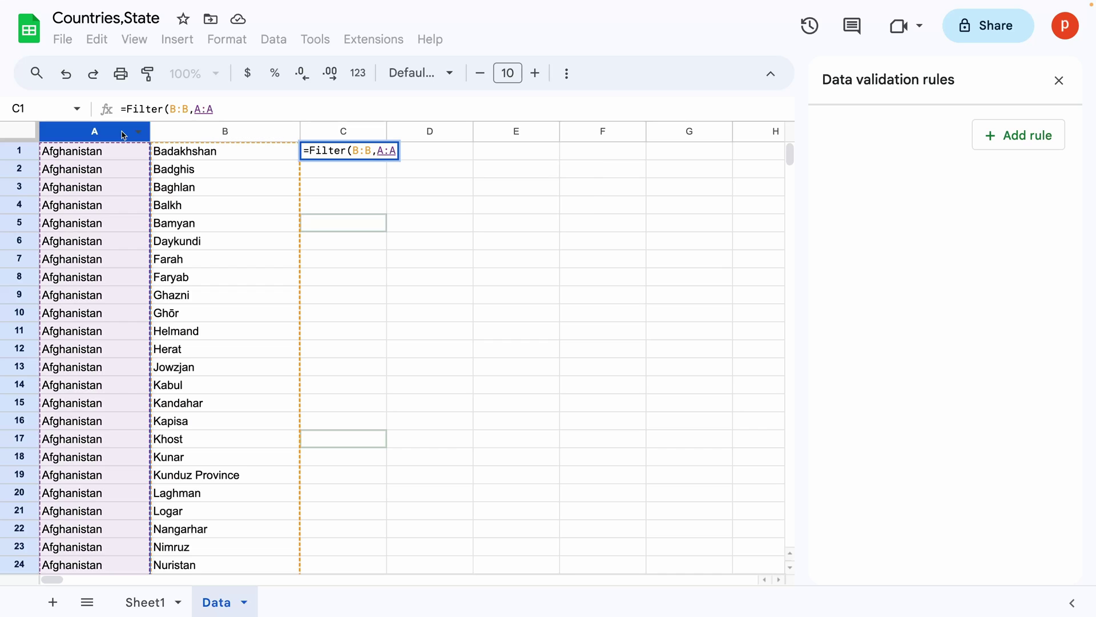
pyautogui.write('=')
pyautogui.click(143, 602)
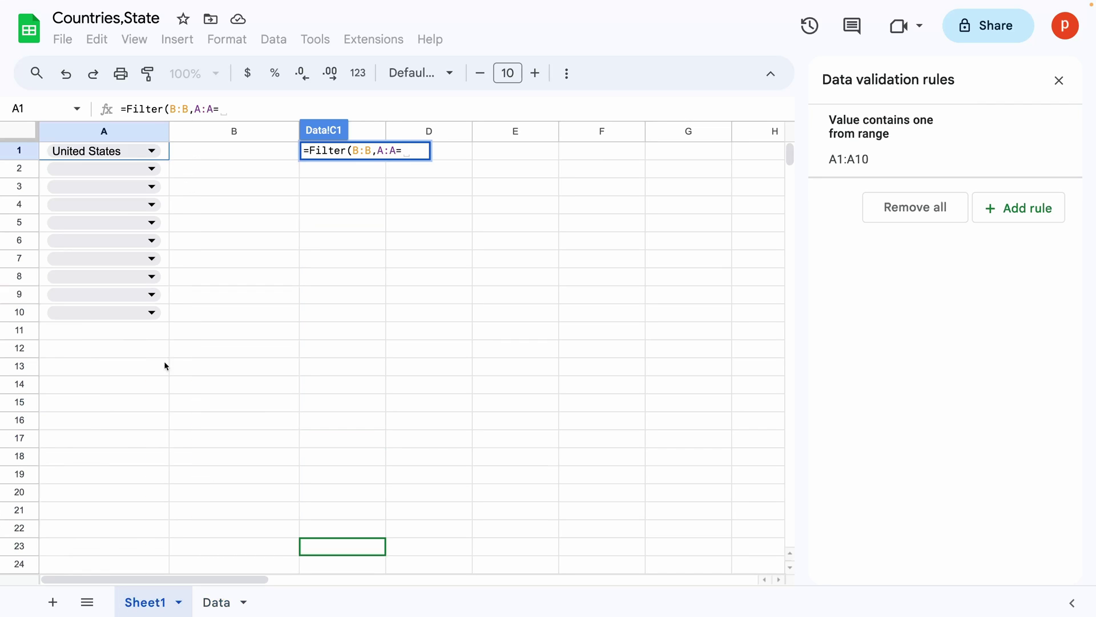
pyautogui.click(163, 156)
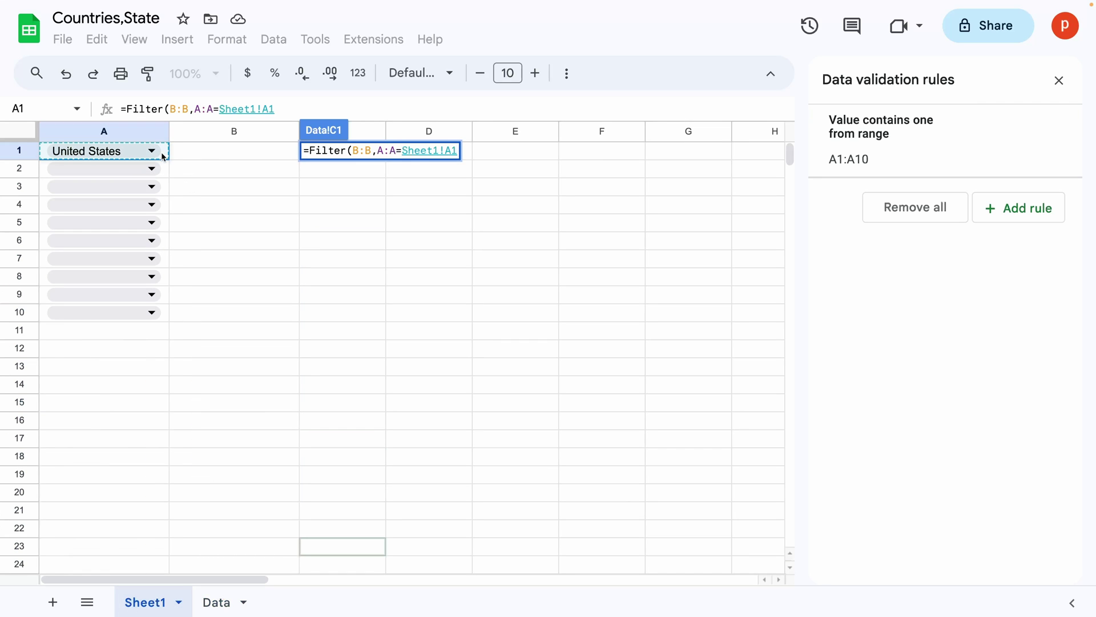
pyautogui.write(')')
pyautogui.press('Return')
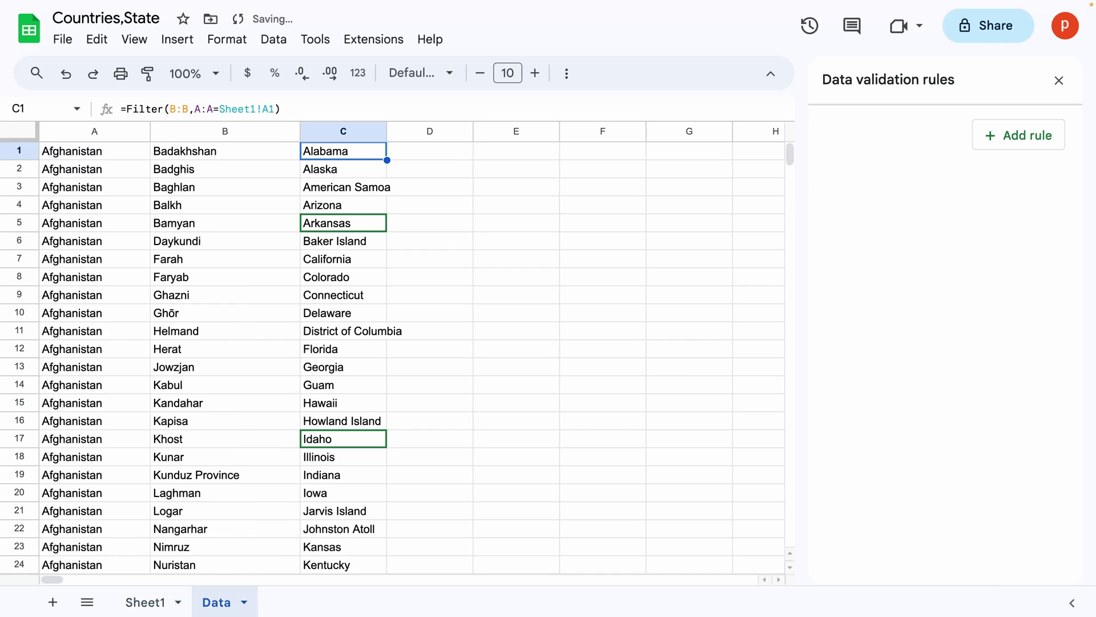
pyautogui.click(312, 385)
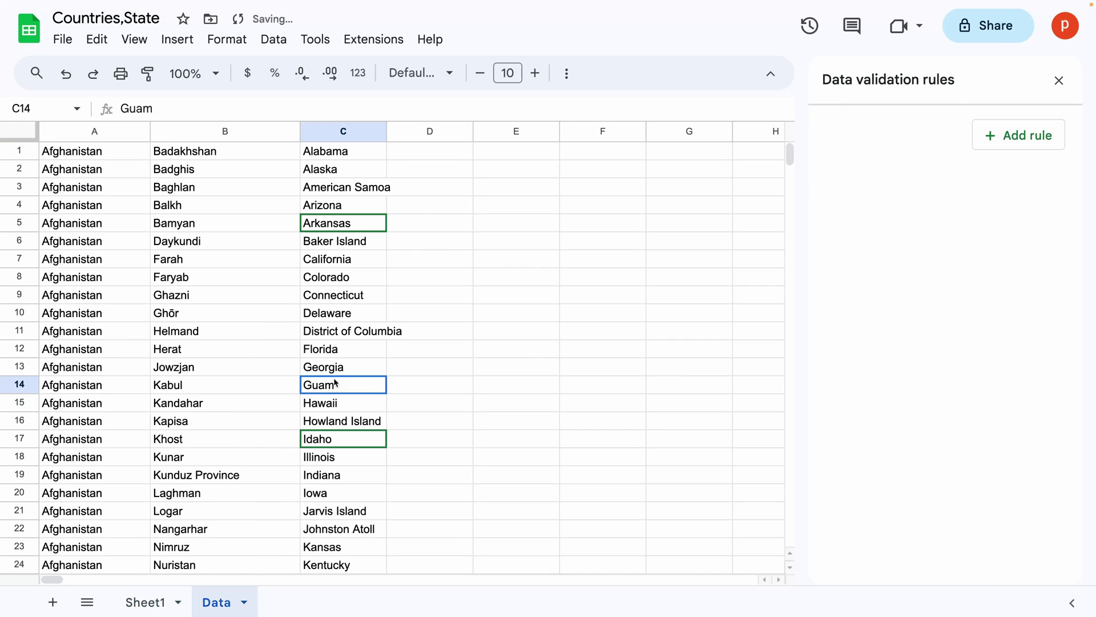
# - Wrap the C1 formula in Transpose so the states spread across row 1
pyautogui.click(348, 131)
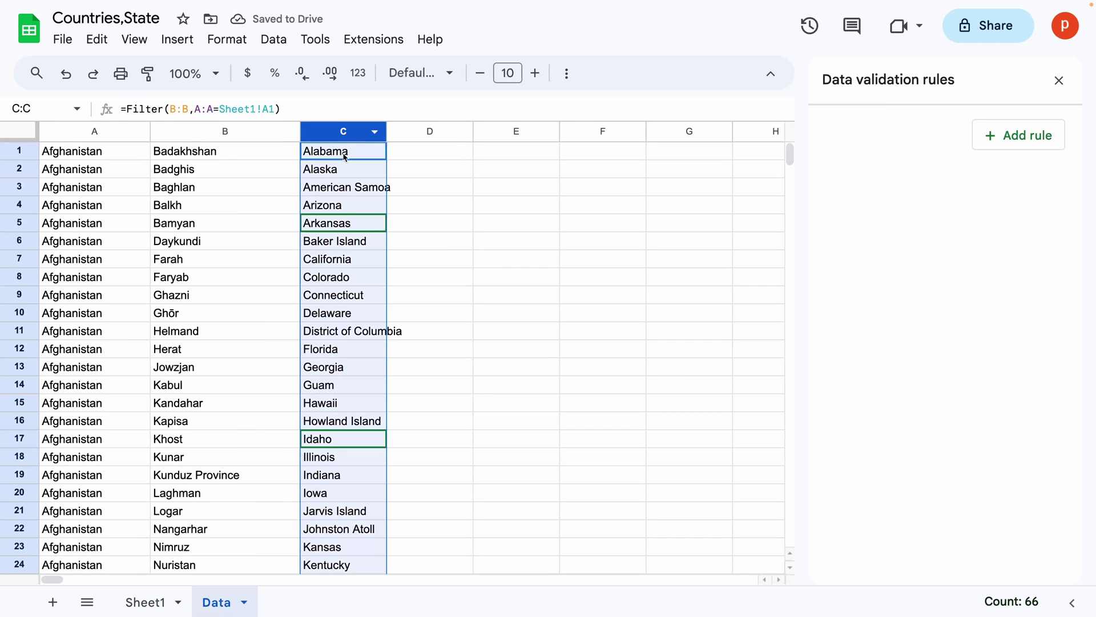
pyautogui.click(125, 109)
pyautogui.write('Trans')
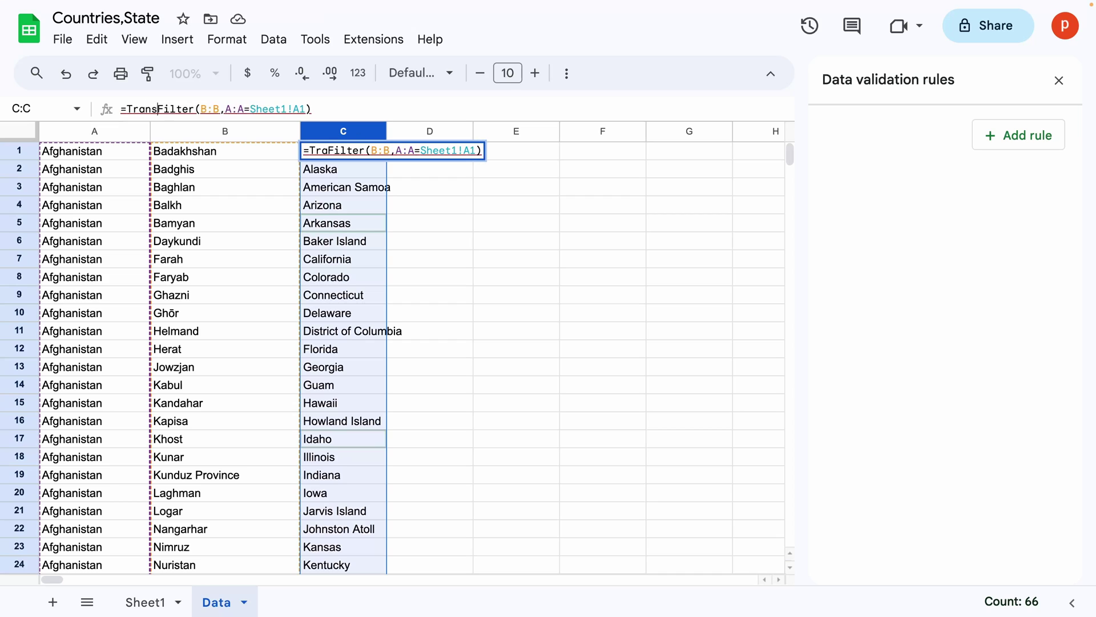
pyautogui.write('pose(')
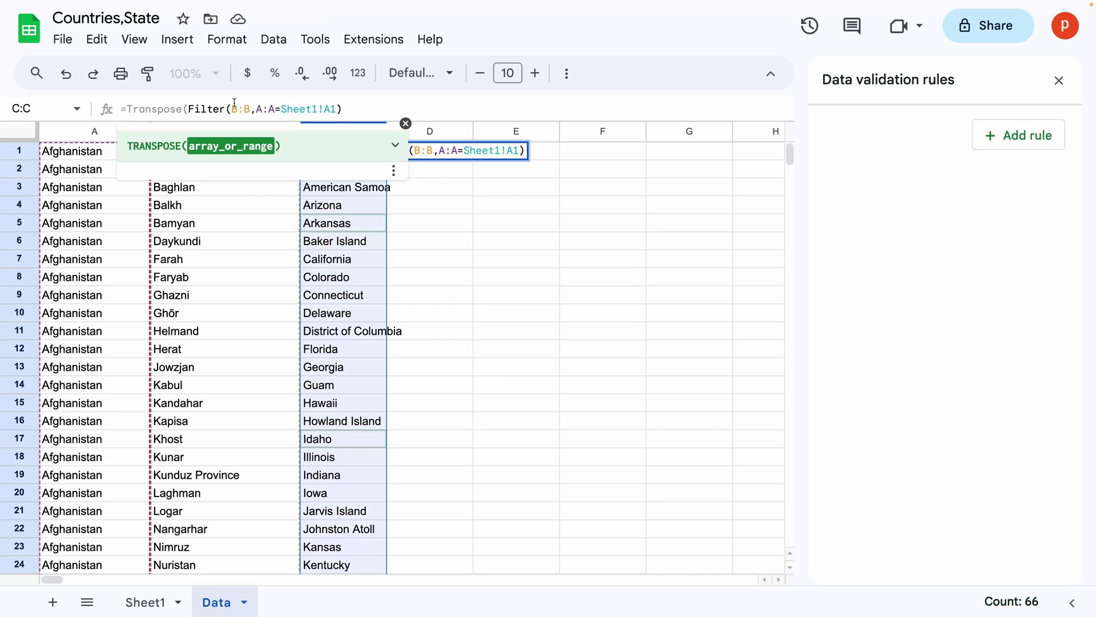
pyautogui.click(353, 109)
pyautogui.write(')')
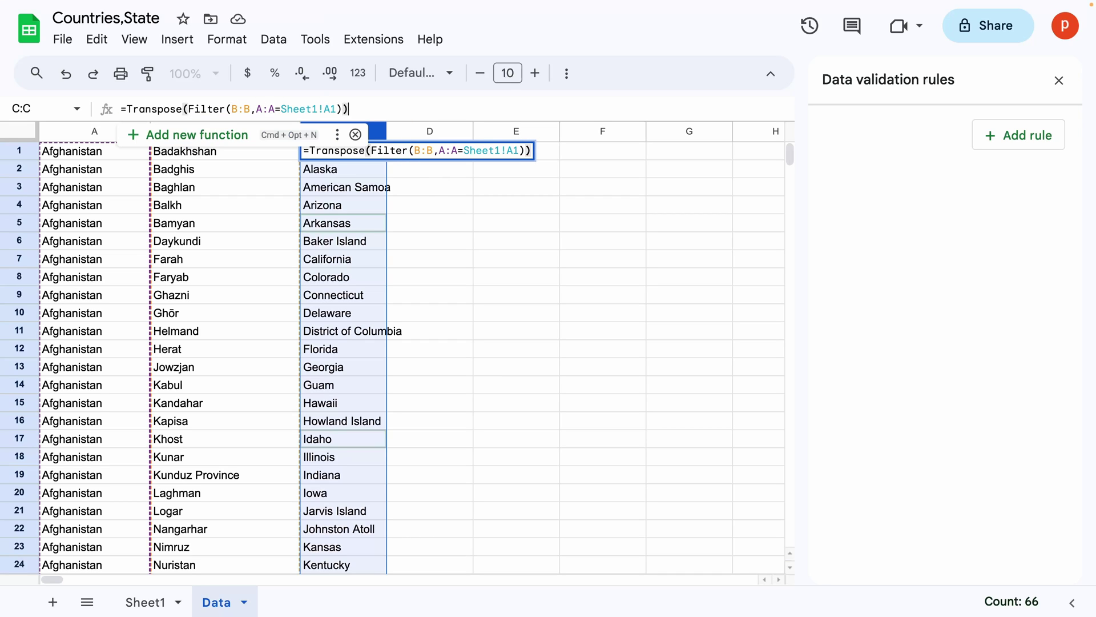
pyautogui.press('Return')
# - Fill the Data sheet's C1 formula down to C10
pyautogui.click(375, 151)
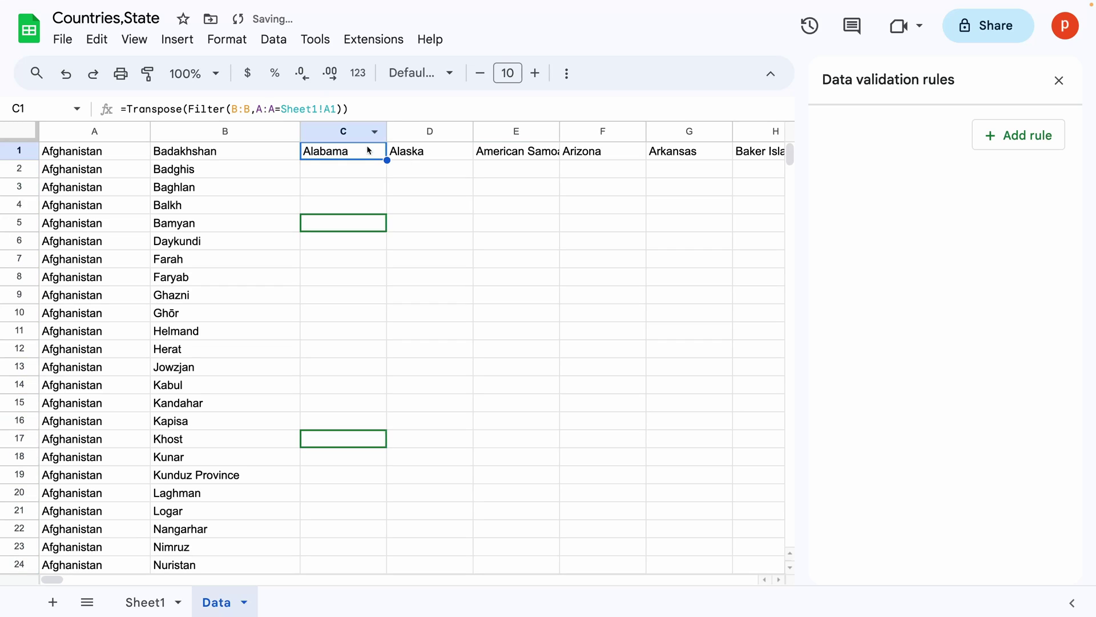
pyautogui.moveTo(387, 160); pyautogui.dragTo(379, 313)
pyautogui.click(377, 420)
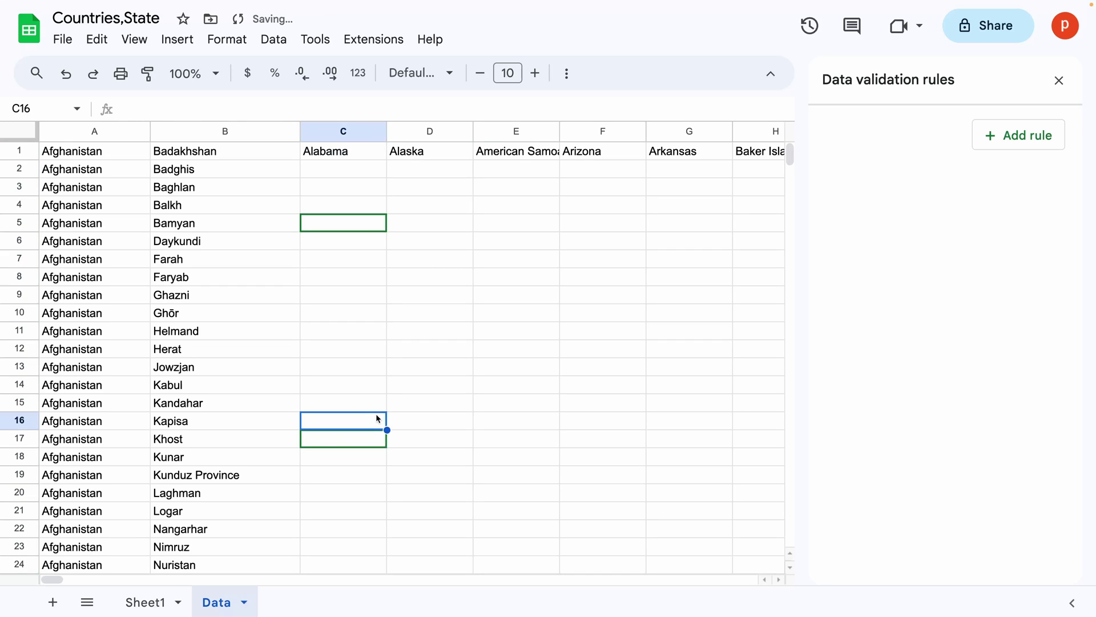
# - Choose Australia in Sheet1's A2 and check its states in Data C2:H2
pyautogui.click(163, 603)
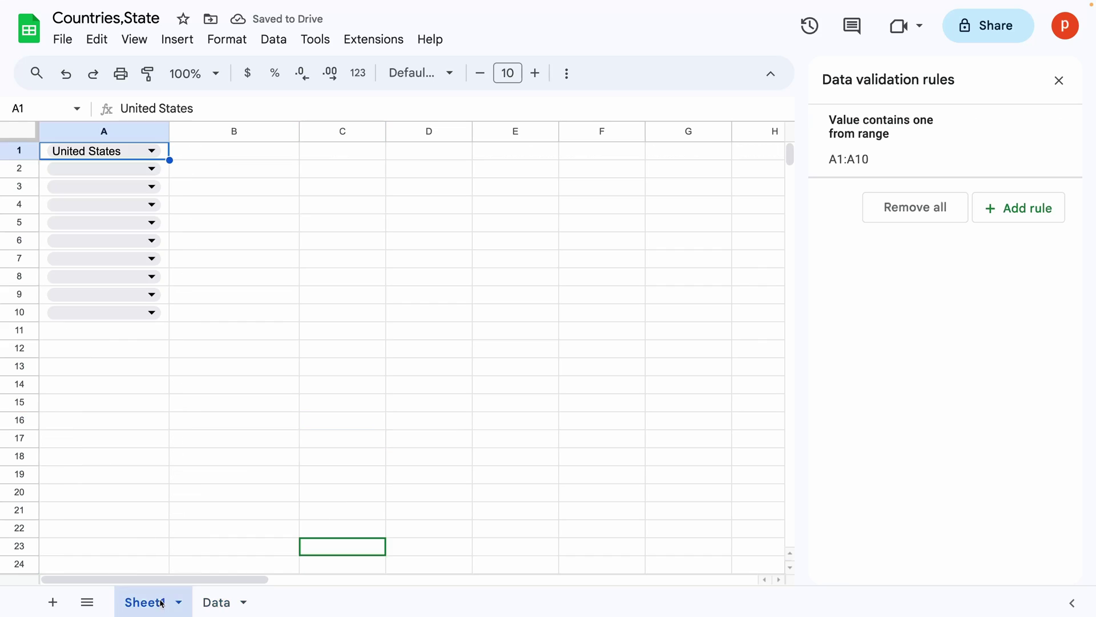
pyautogui.click(151, 170)
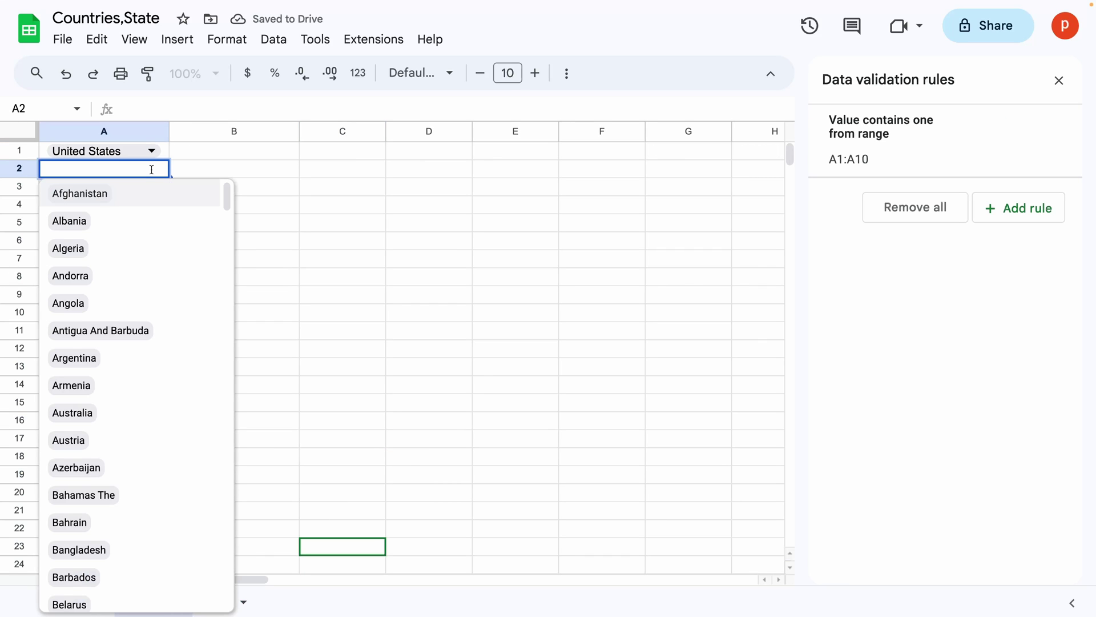
pyautogui.click(91, 412)
pyautogui.click(354, 369)
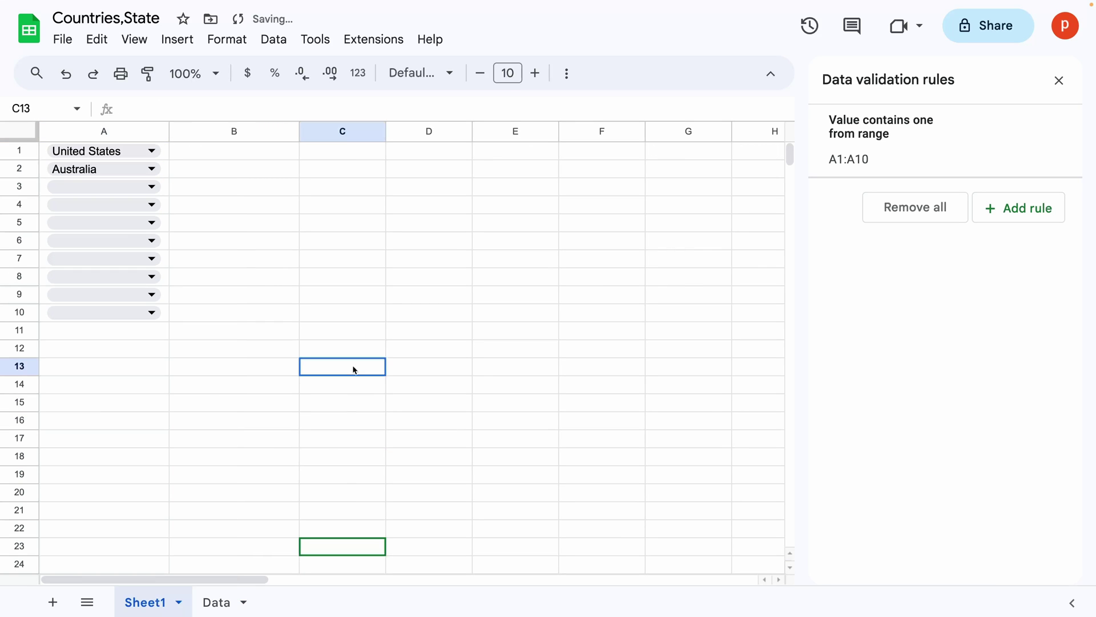
pyautogui.click(219, 608)
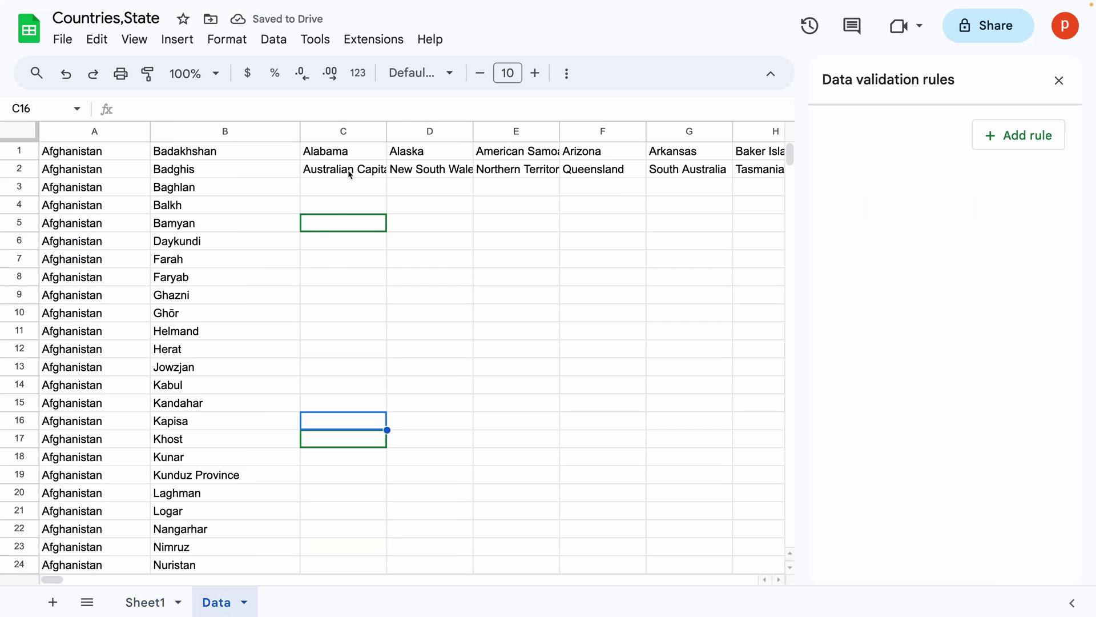
pyautogui.moveTo(343, 169); pyautogui.dragTo(787, 167)
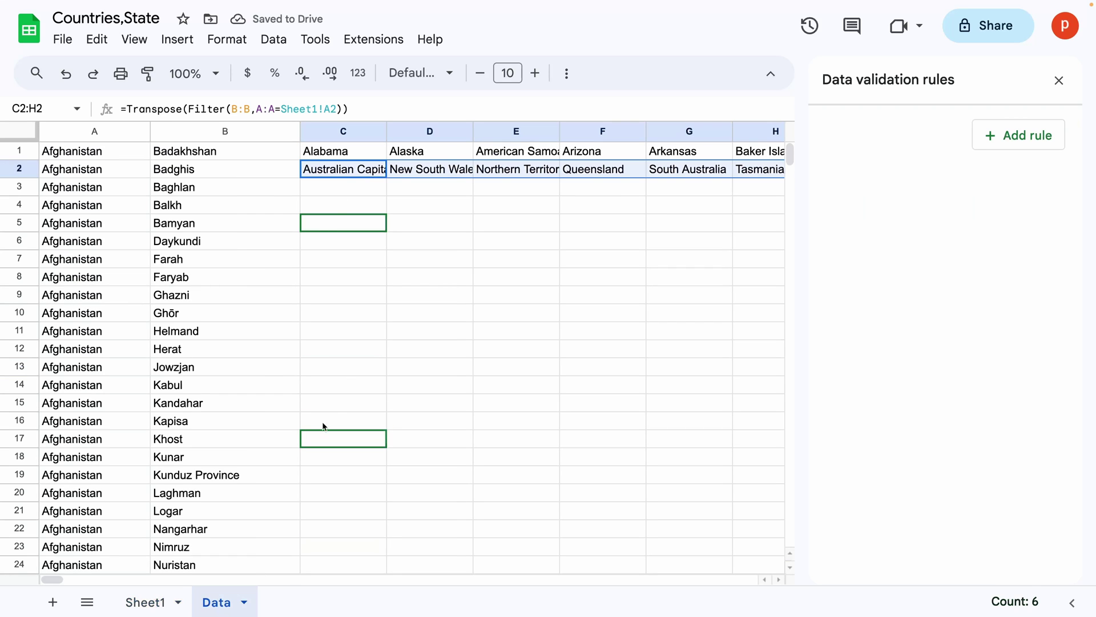
# - Select Sheet1's B1:B10 and start a new dropdown-from-range validation rule
pyautogui.click(145, 603)
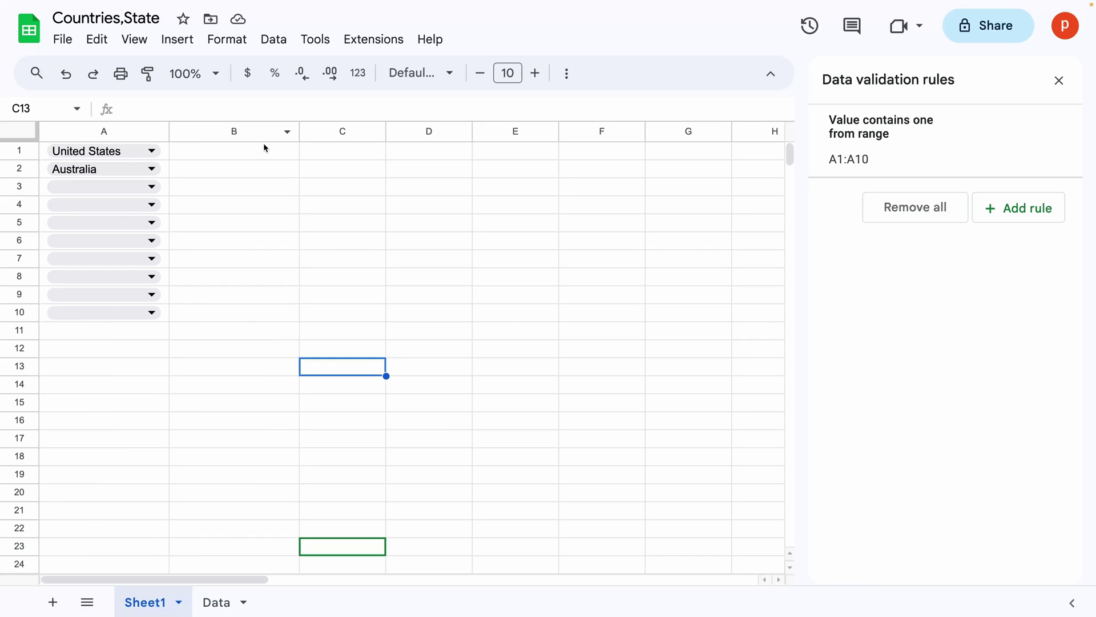
pyautogui.moveTo(264, 148); pyautogui.dragTo(243, 314)
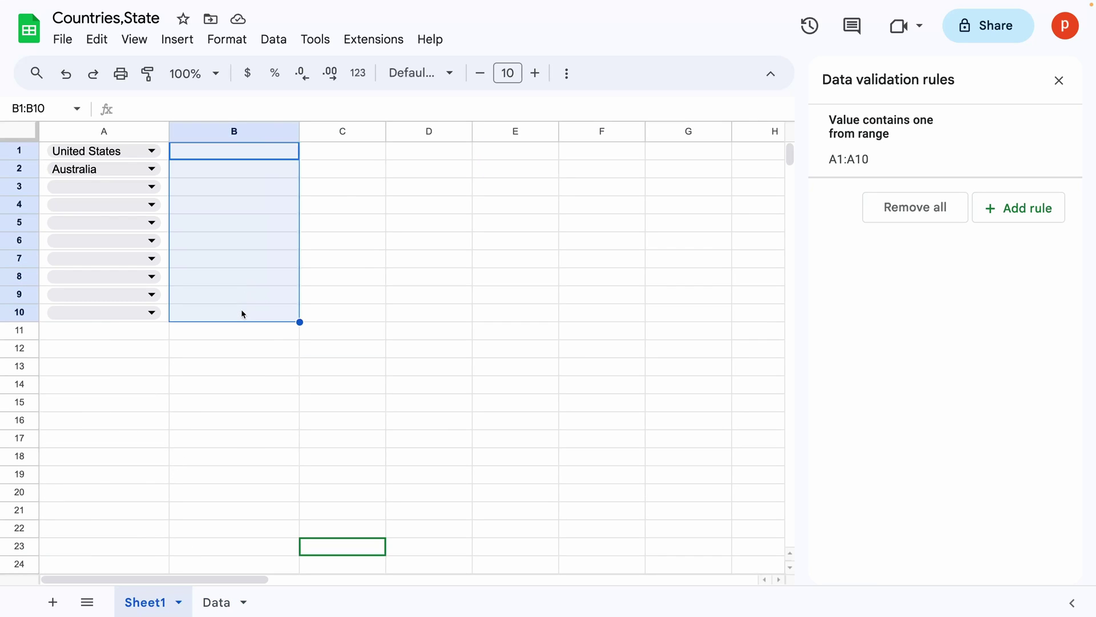
pyautogui.click(274, 39)
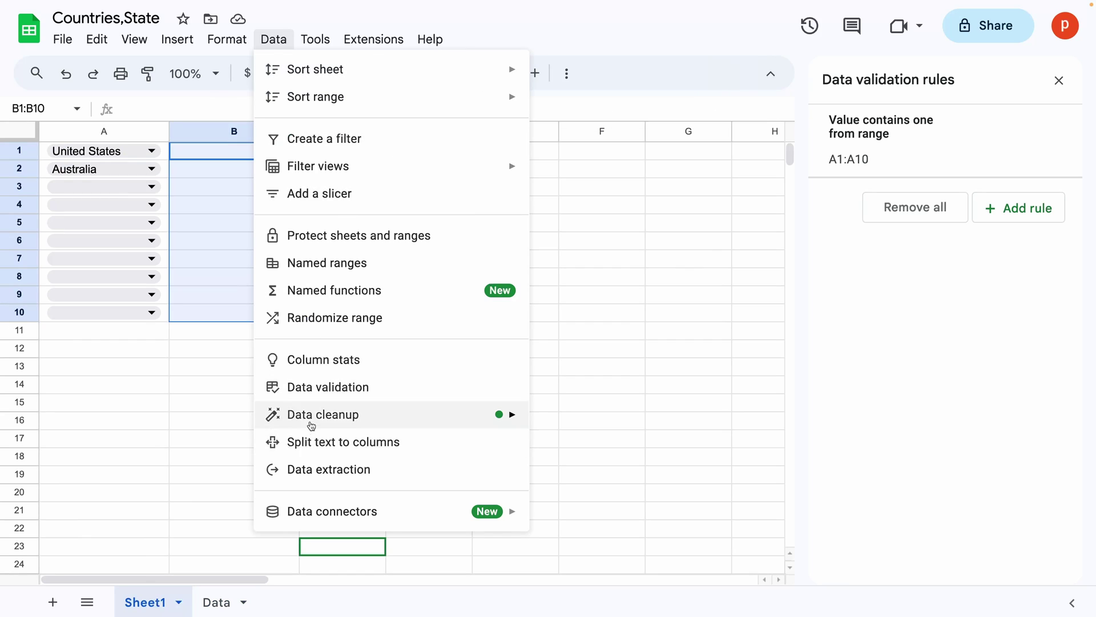
pyautogui.click(313, 394)
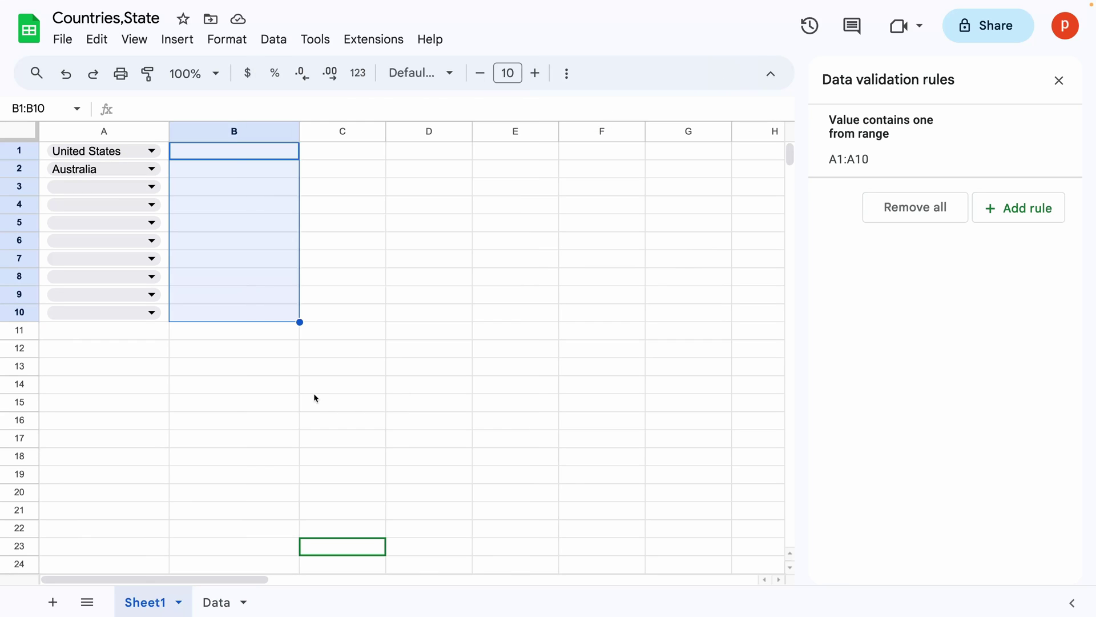
pyautogui.click(1044, 204)
pyautogui.click(992, 234)
pyautogui.click(902, 253)
pyautogui.click(1034, 280)
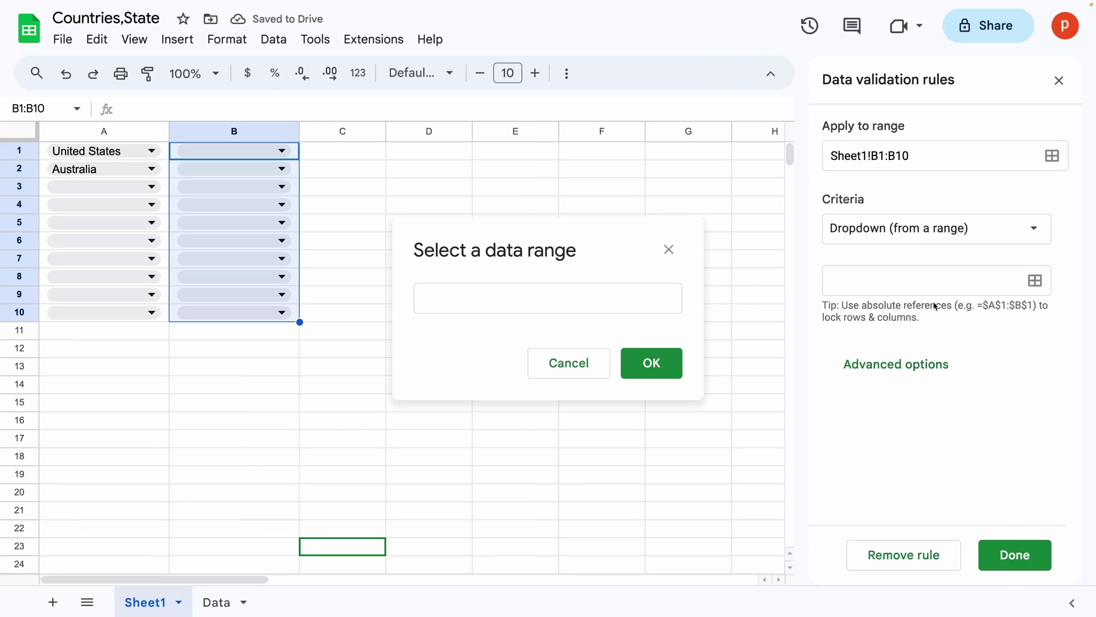
# - Set the rule's source to Data row 1 from C1 onward and save it
pyautogui.click(217, 602)
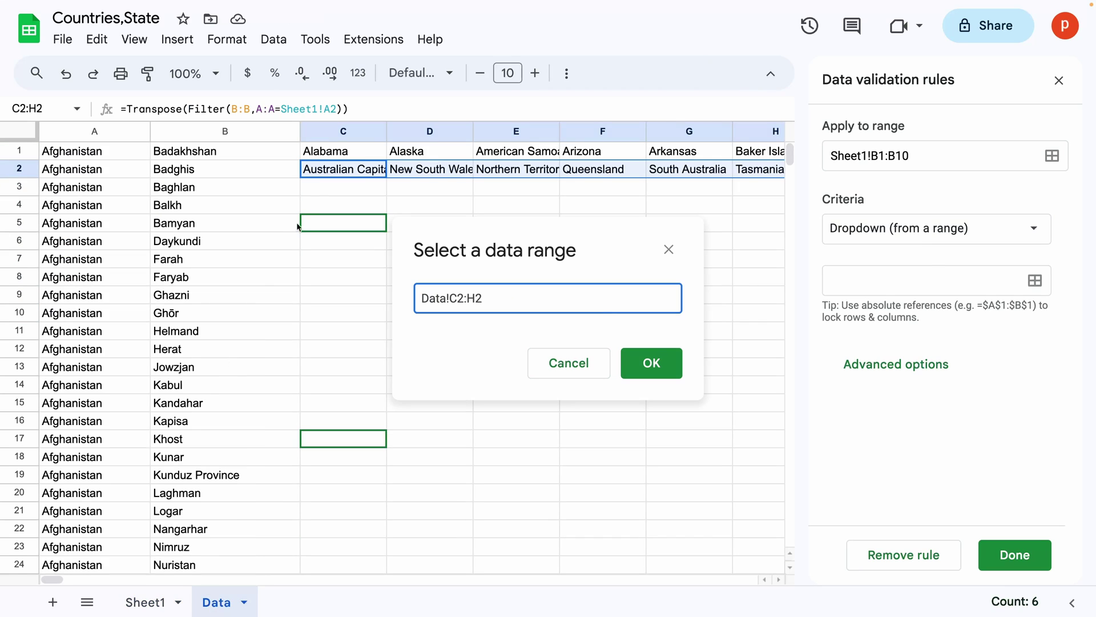
pyautogui.click(349, 153)
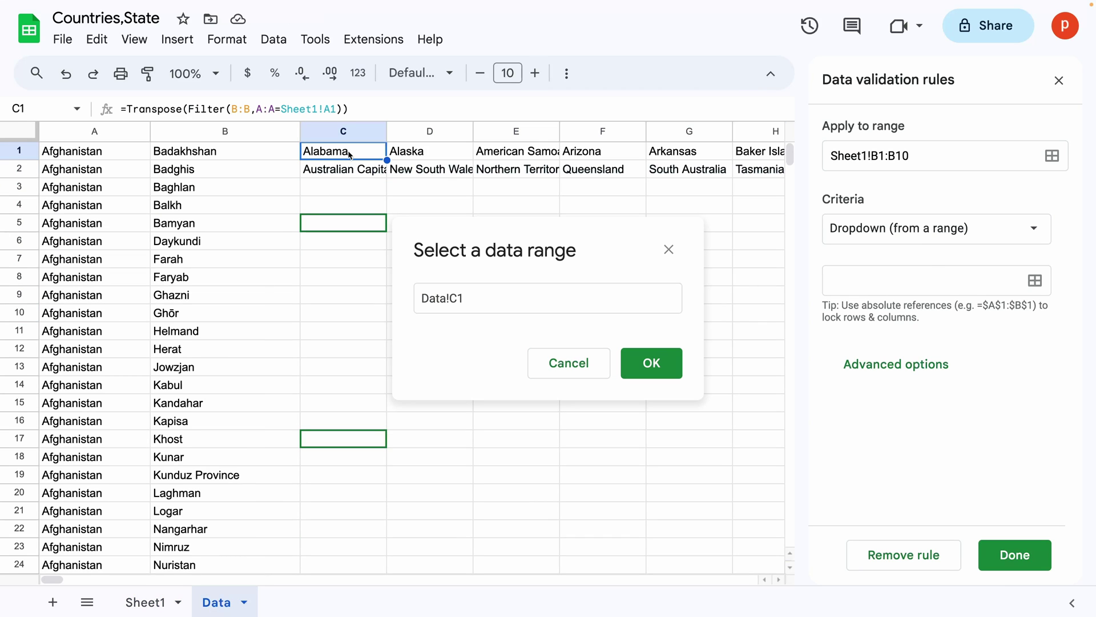
pyautogui.moveTo(350, 153); pyautogui.dragTo(688, 153)
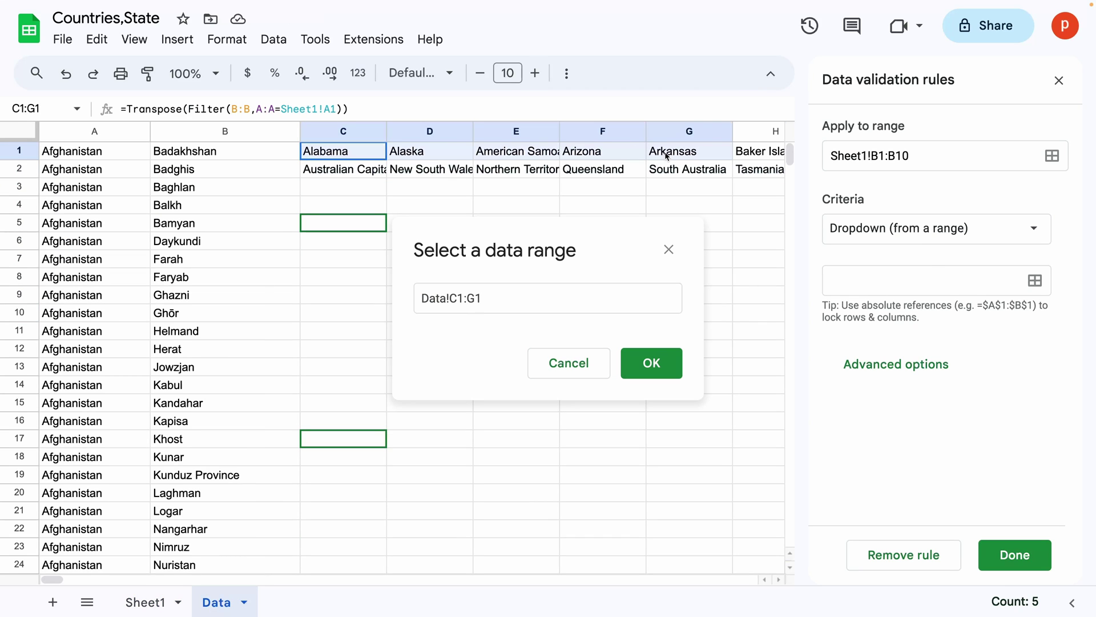
pyautogui.click(477, 297)
pyautogui.press('BackSpace')
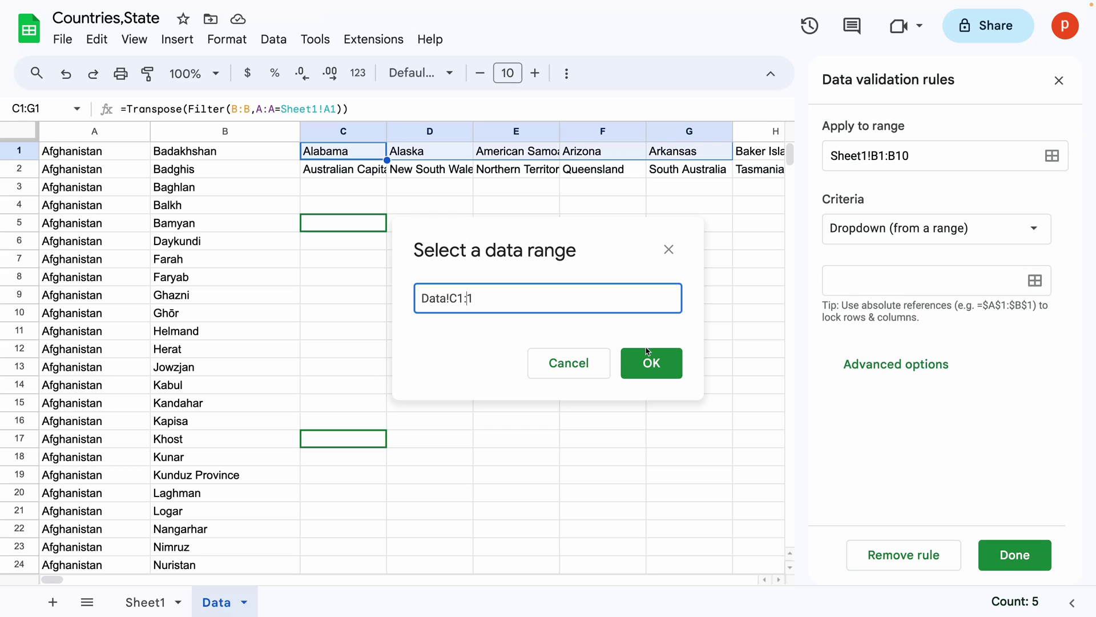
pyautogui.click(647, 351)
pyautogui.click(1016, 567)
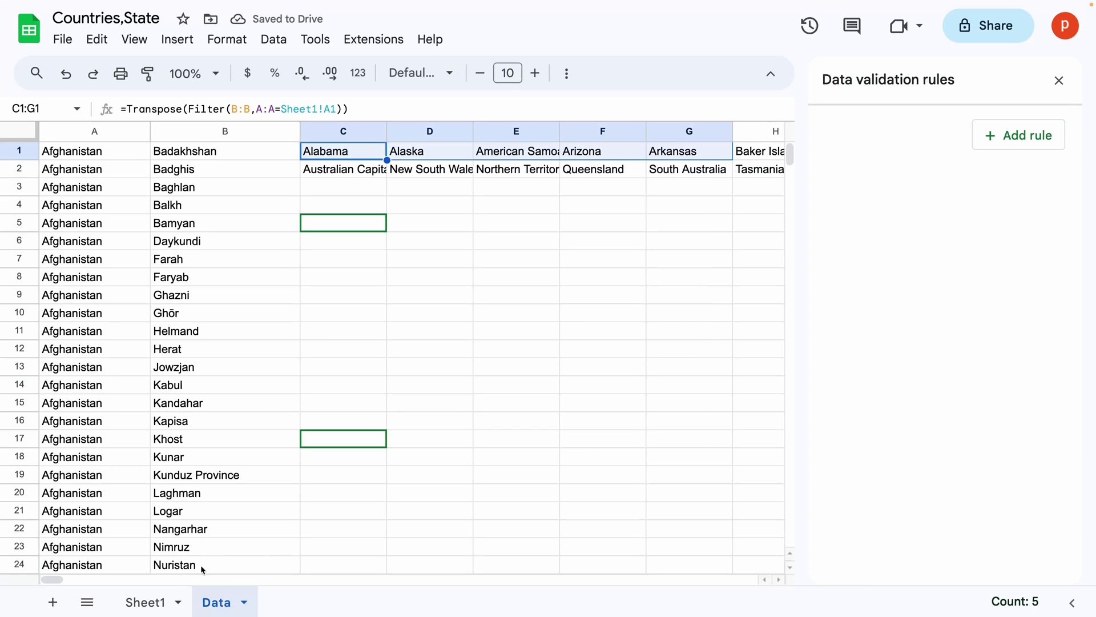
# - Reopen the column B dropdown rule and delete the $ locking the start row
pyautogui.click(162, 607)
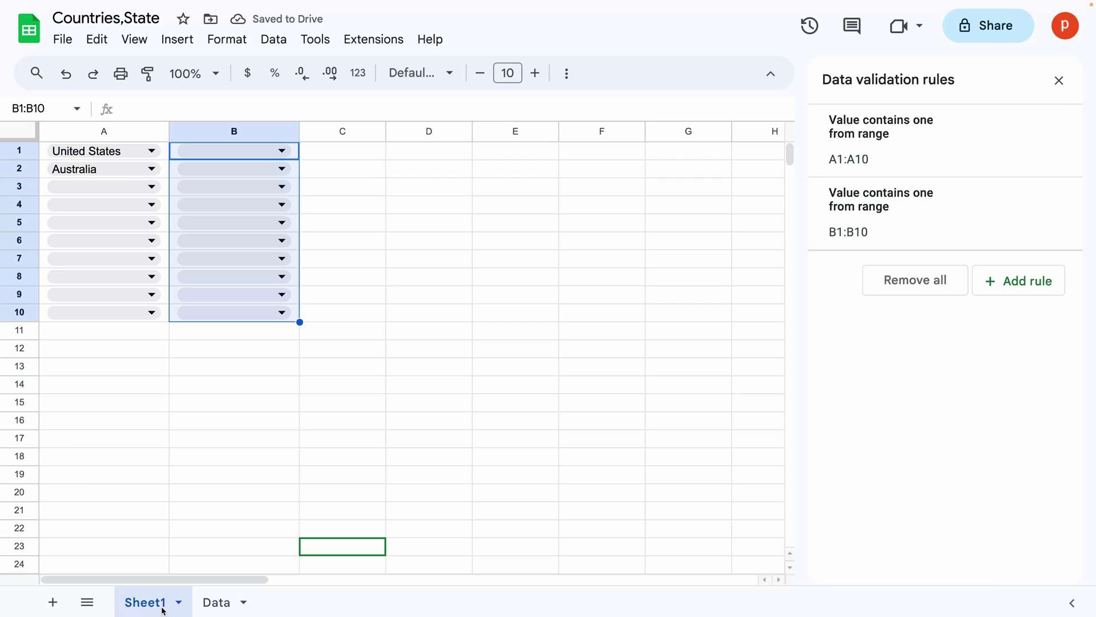
pyautogui.click(898, 221)
pyautogui.click(887, 280)
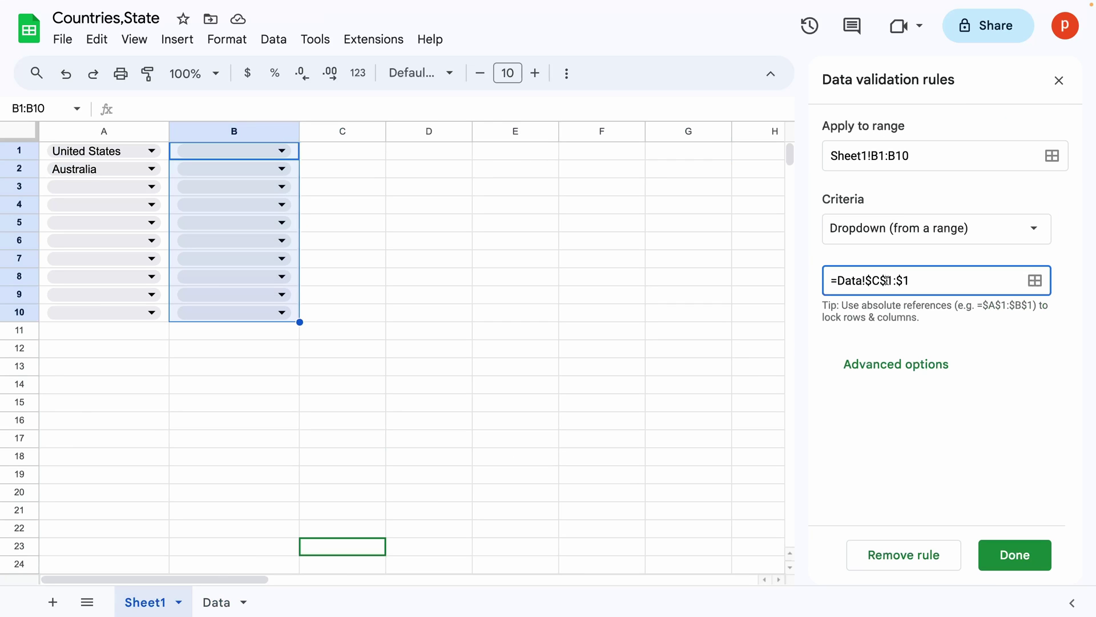
pyautogui.press('BackSpace')
# - Delete the $ before the end row so the range reads =Data!$C1:1
pyautogui.click(897, 281)
pyautogui.press('BackSpace')
# - Save the updated rule, check Data row 3's states, and view the choices in B4
pyautogui.click(1014, 555)
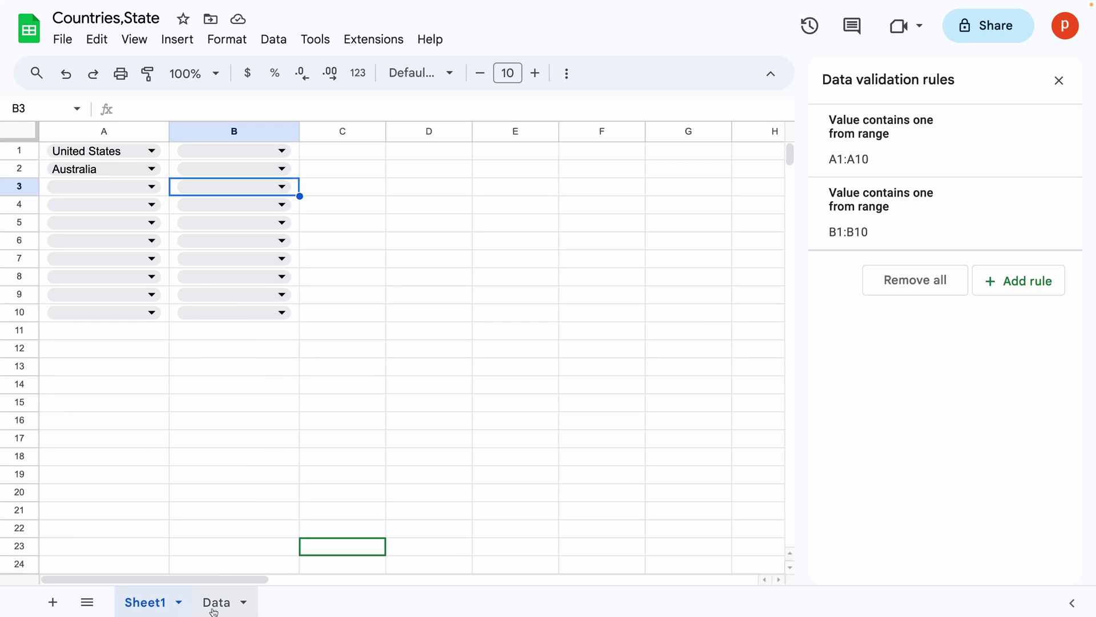
pyautogui.click(216, 602)
pyautogui.moveTo(320, 190); pyautogui.dragTo(802, 182)
pyautogui.click(188, 609)
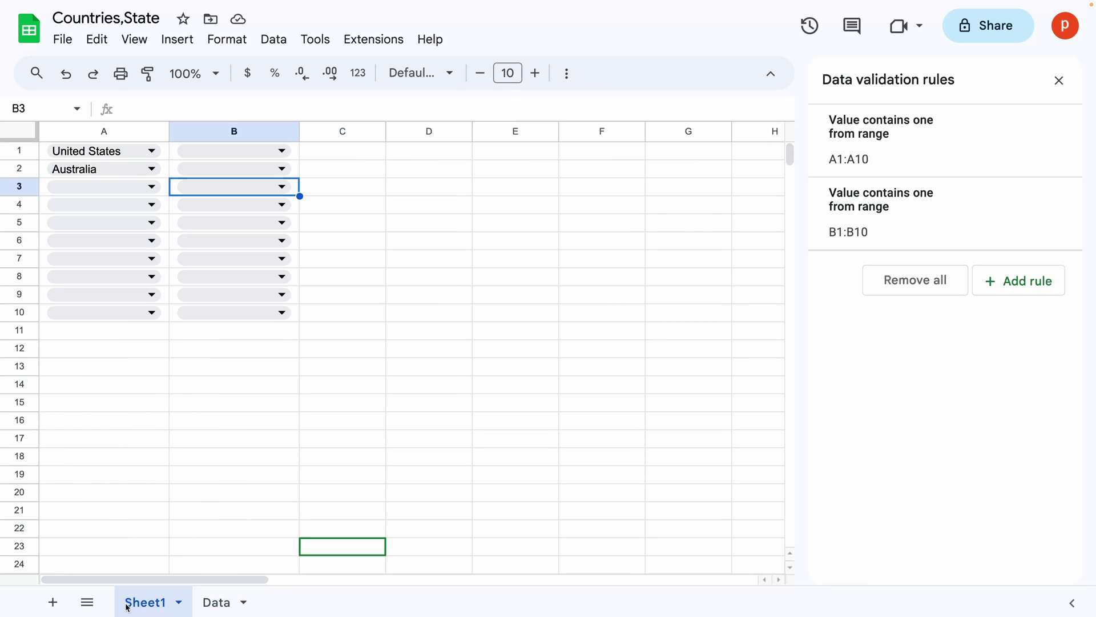
pyautogui.click(290, 211)
# - Inspect the row 4 formula results in Data C4:K4, then tile both windows side by side
pyautogui.click(217, 600)
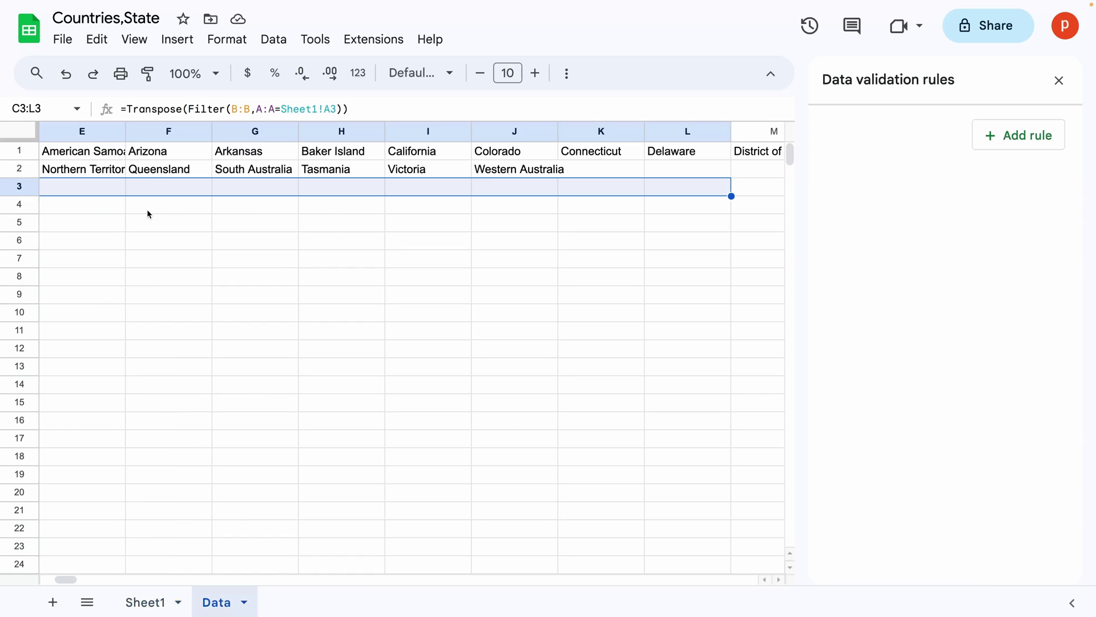
pyautogui.moveTo(82, 212); pyautogui.dragTo(303, 208)
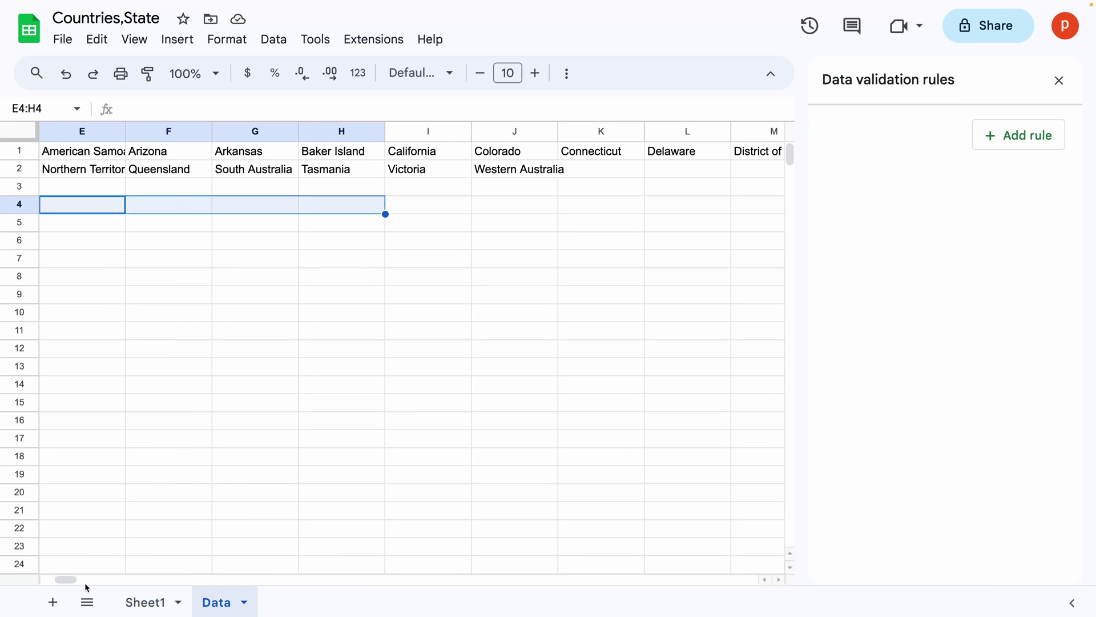
pyautogui.hscroll(-5, 85, 582)
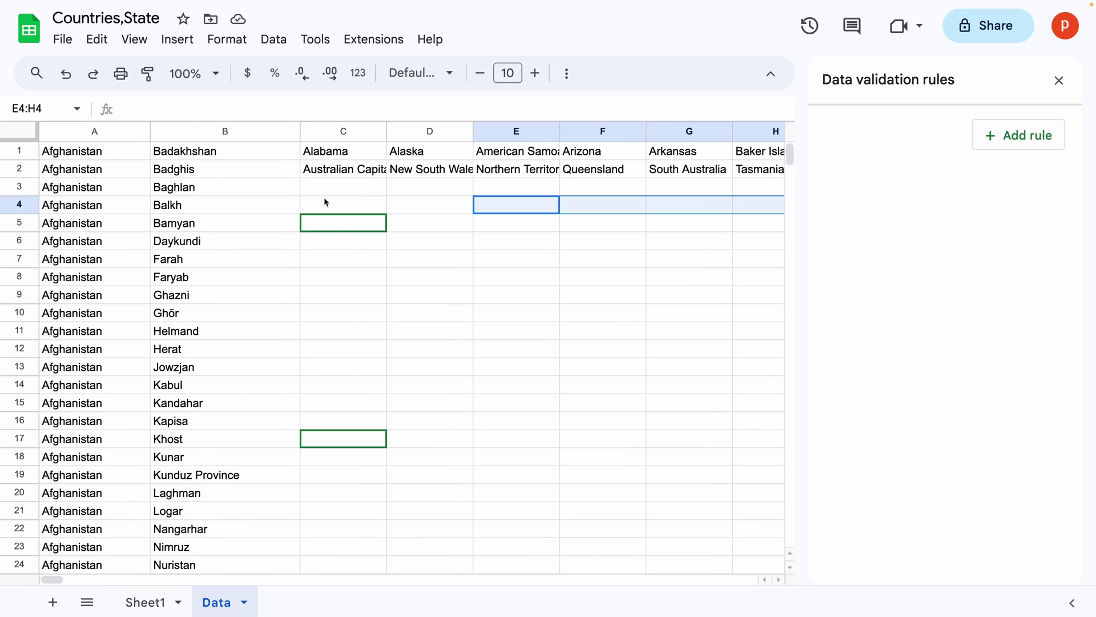
pyautogui.moveTo(324, 201); pyautogui.dragTo(742, 202)
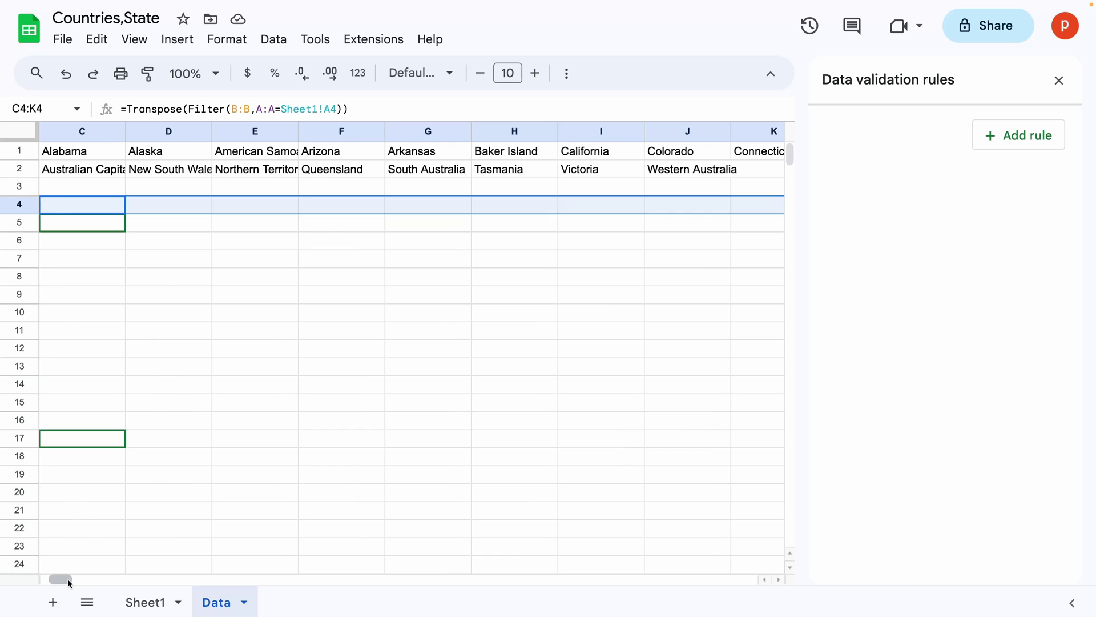
pyautogui.moveTo(67, 577); pyautogui.dragTo(33, 578)
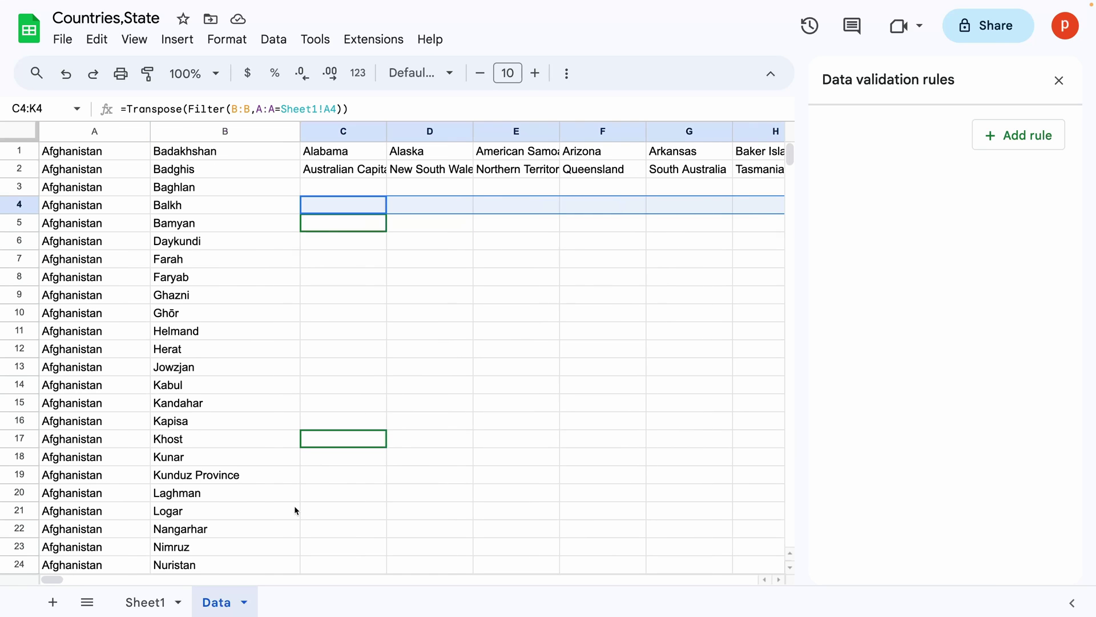
pyautogui.hotkey('alt', 'Tab')
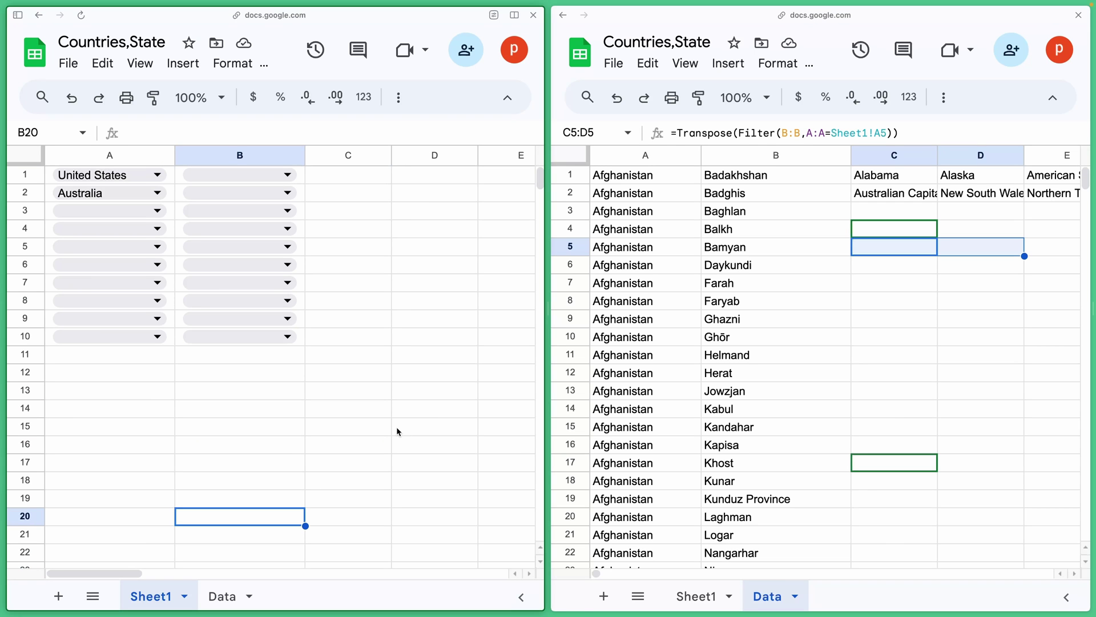
# - Choose United Kingdom in A3 and inspect the row 3 formula in Data C3
pyautogui.click(374, 374)
pyautogui.click(157, 212)
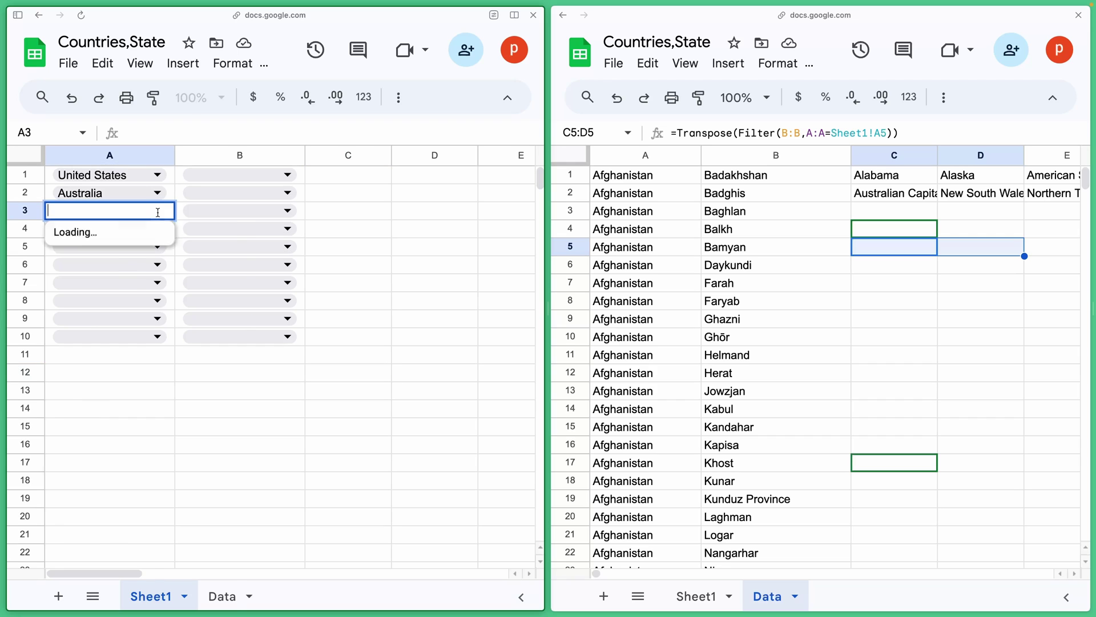
pyautogui.write('unti')
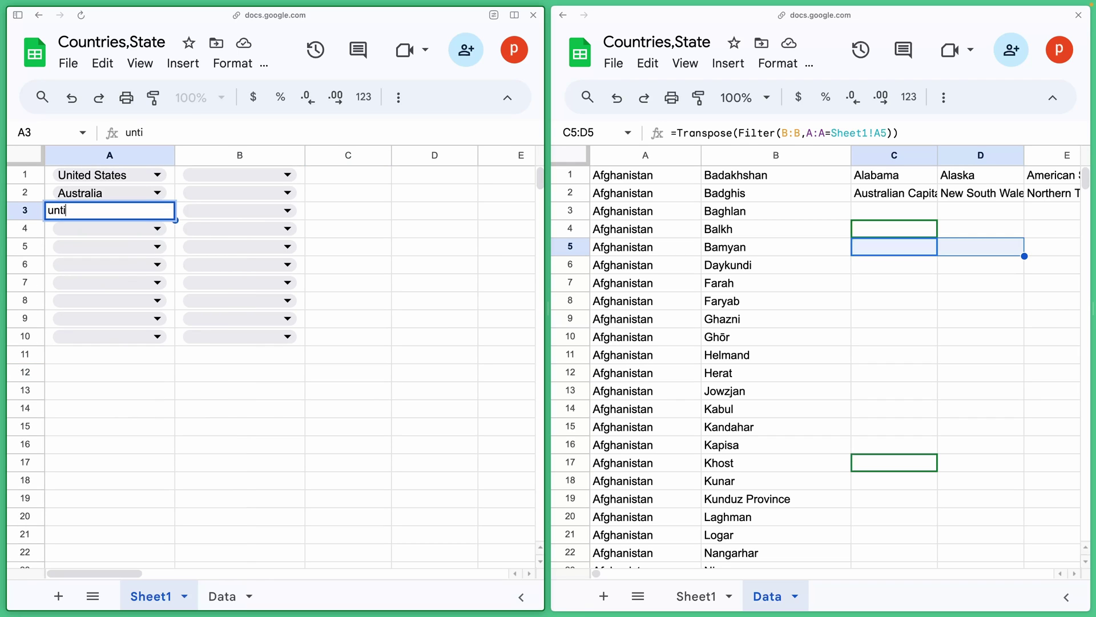
pyautogui.press('BackSpace')
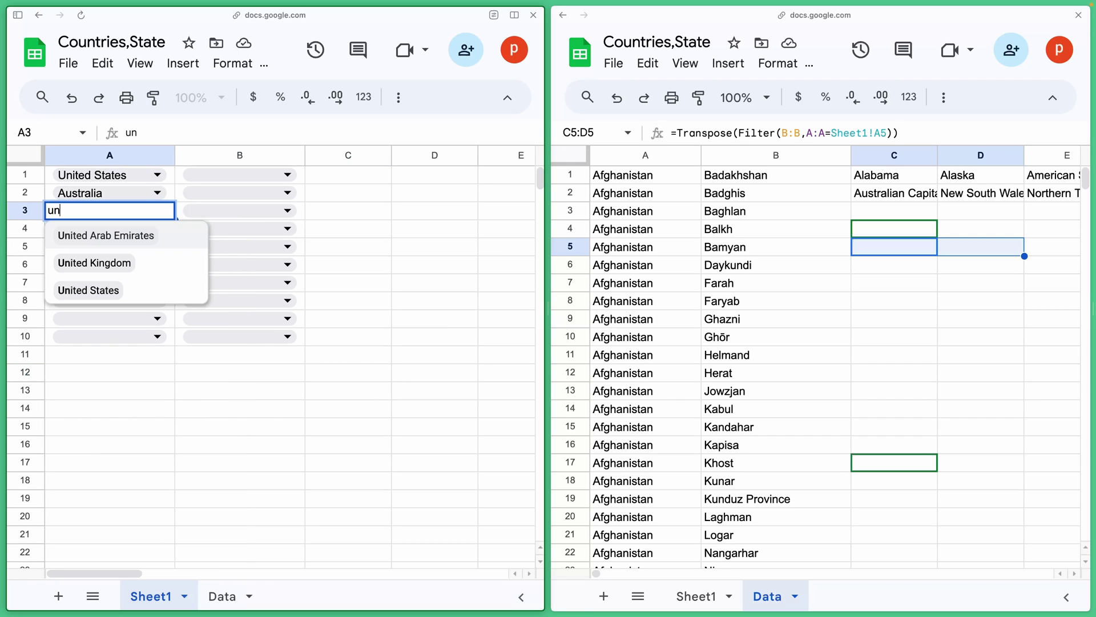
pyautogui.click(176, 266)
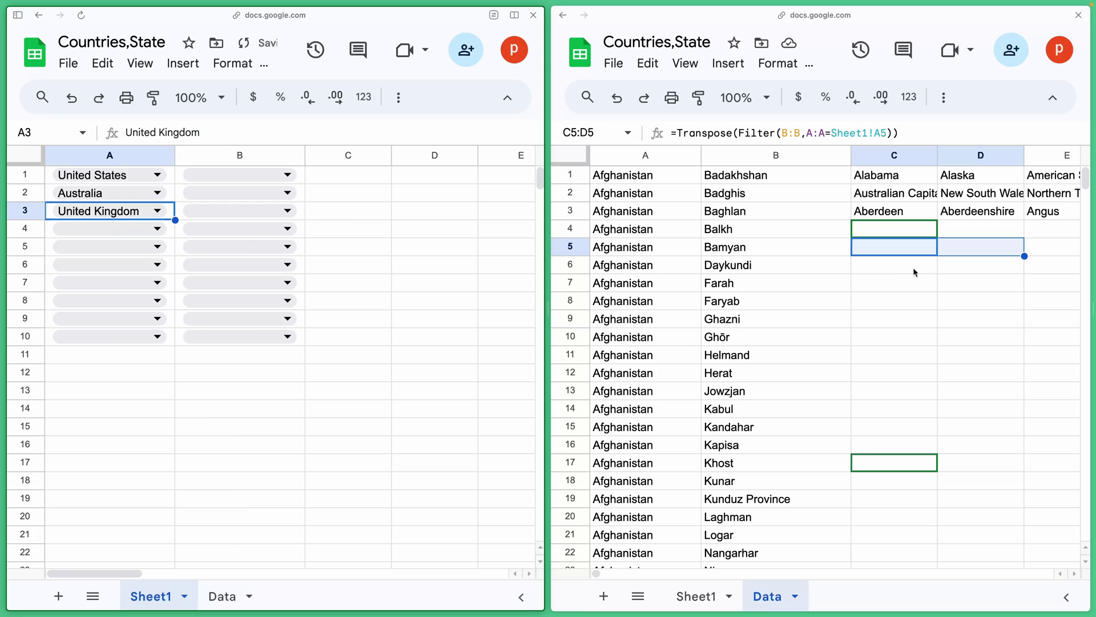
pyautogui.click(904, 306)
pyautogui.moveTo(894, 228); pyautogui.dragTo(951, 229)
pyautogui.click(915, 212)
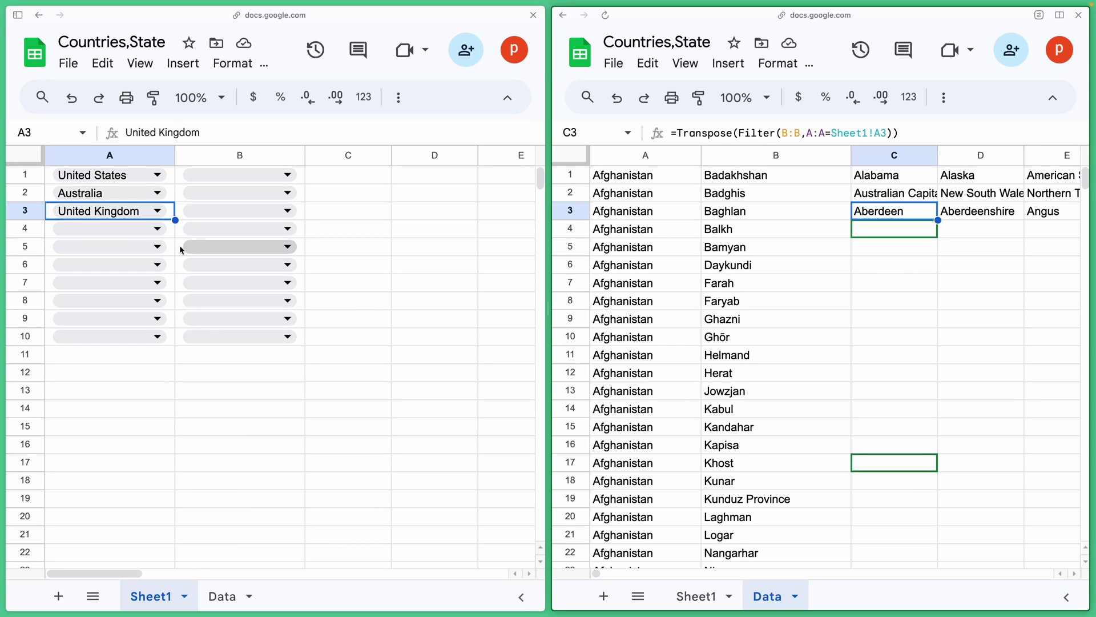
# - Choose India in A8 and view India's states in Data row 8
pyautogui.click(152, 299)
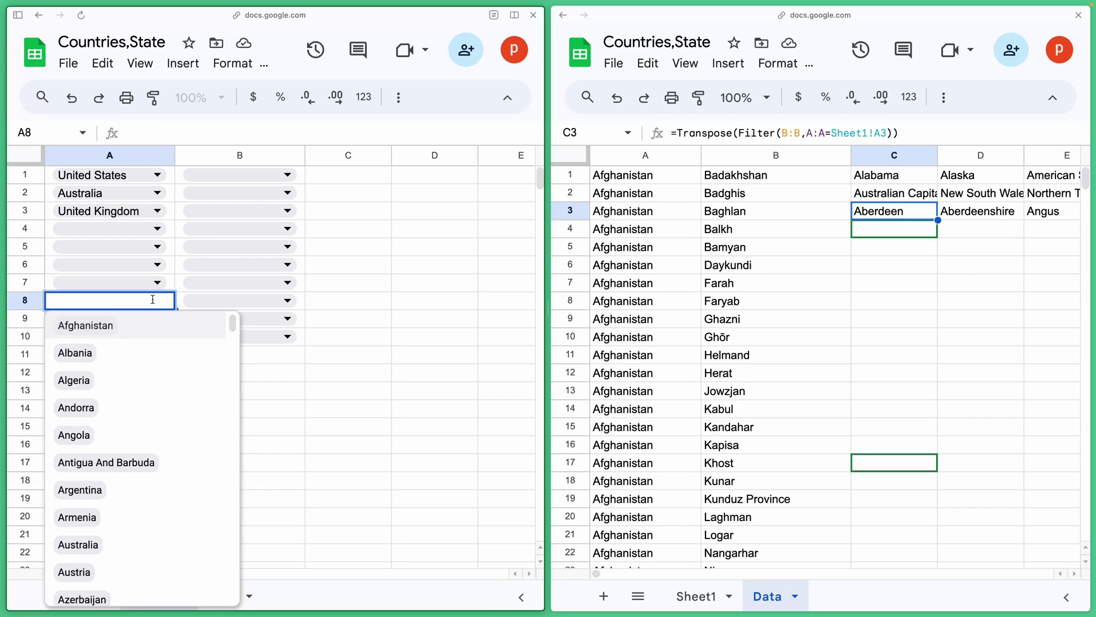
pyautogui.write('indi')
pyautogui.click(146, 320)
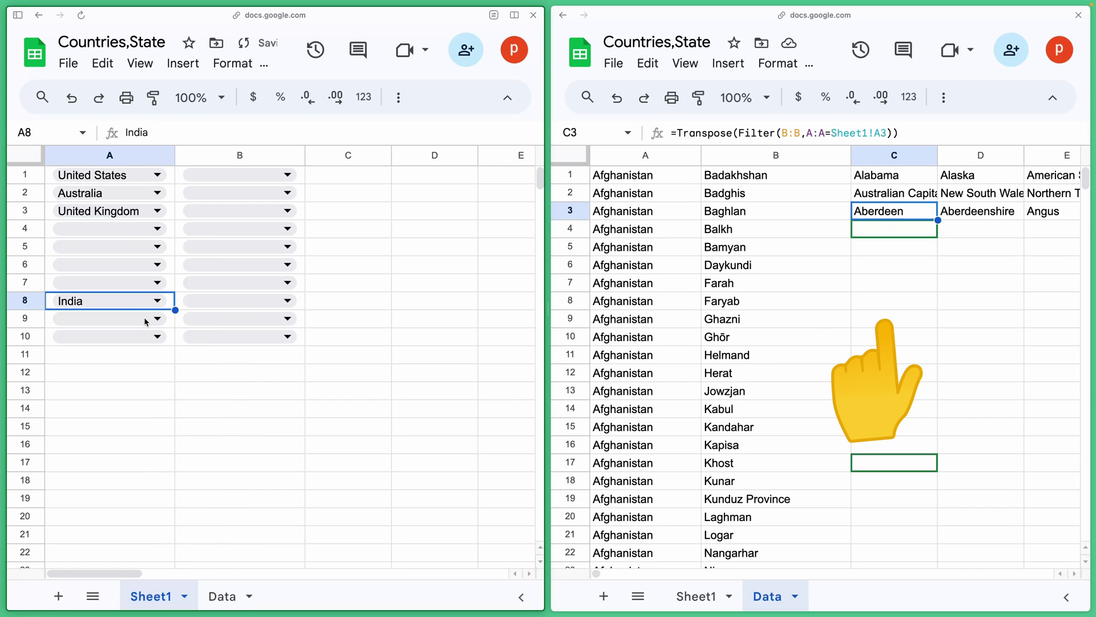
pyautogui.click(215, 444)
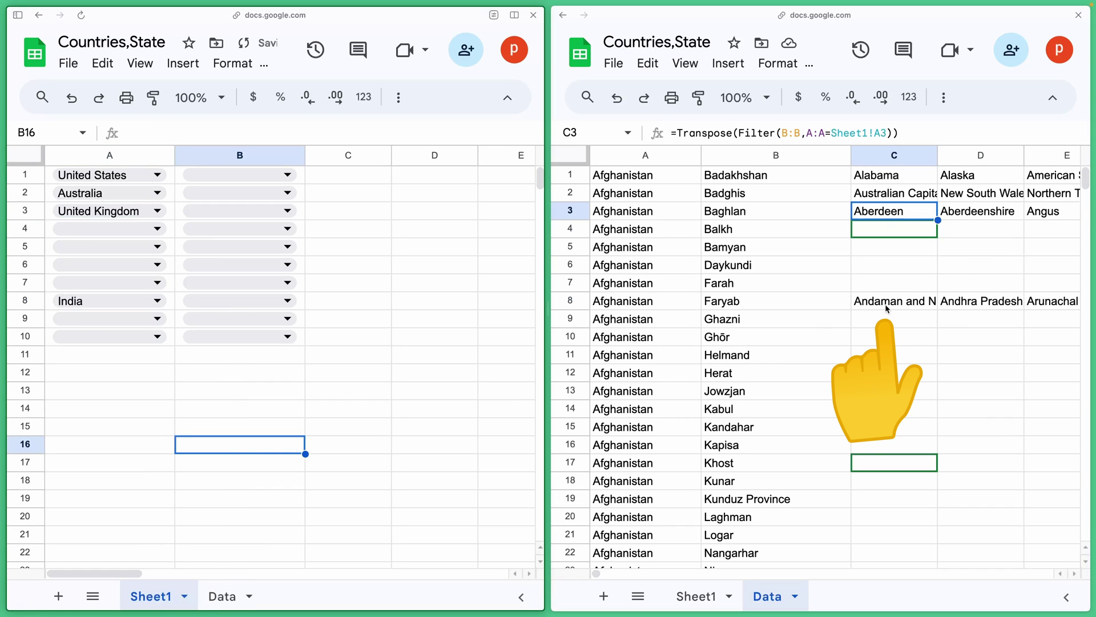
pyautogui.moveTo(896, 303); pyautogui.dragTo(1058, 306)
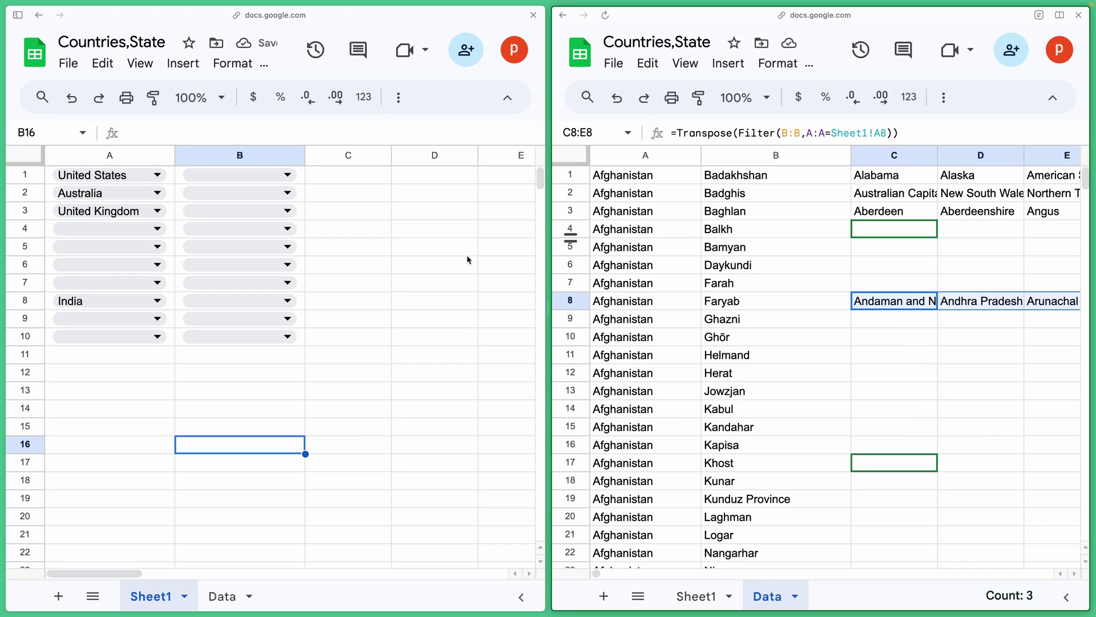
# - Pick states: Chandigarh in B8, Armagh City and District Council in B3, Queensland in B2, Baker Island in B1
pyautogui.click(288, 300)
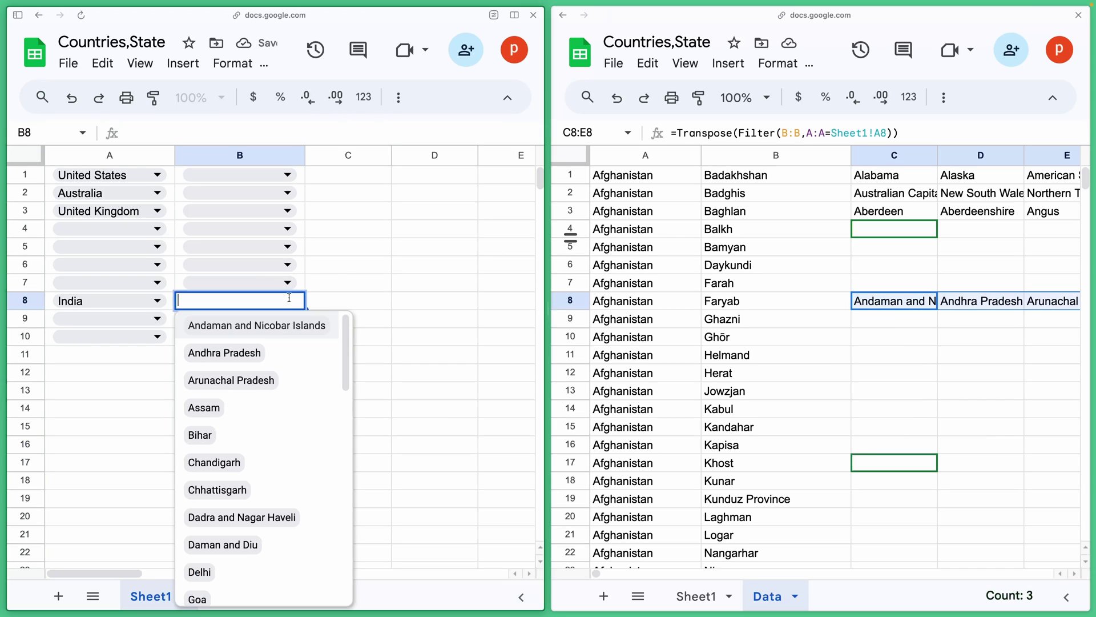
pyautogui.click(231, 463)
pyautogui.click(279, 217)
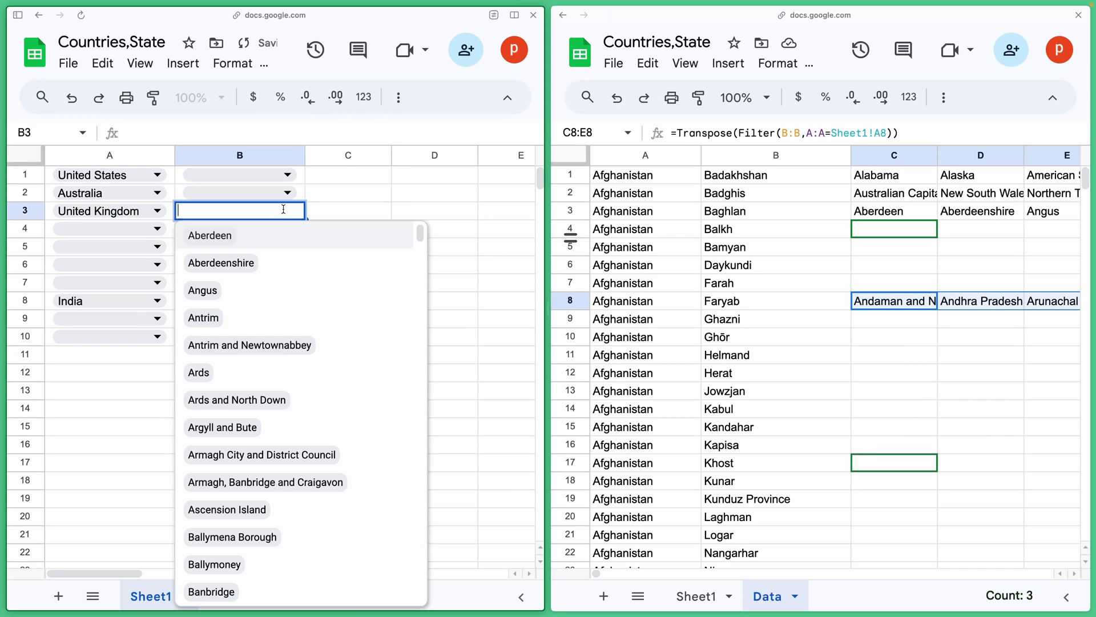
pyautogui.click(231, 460)
pyautogui.click(280, 193)
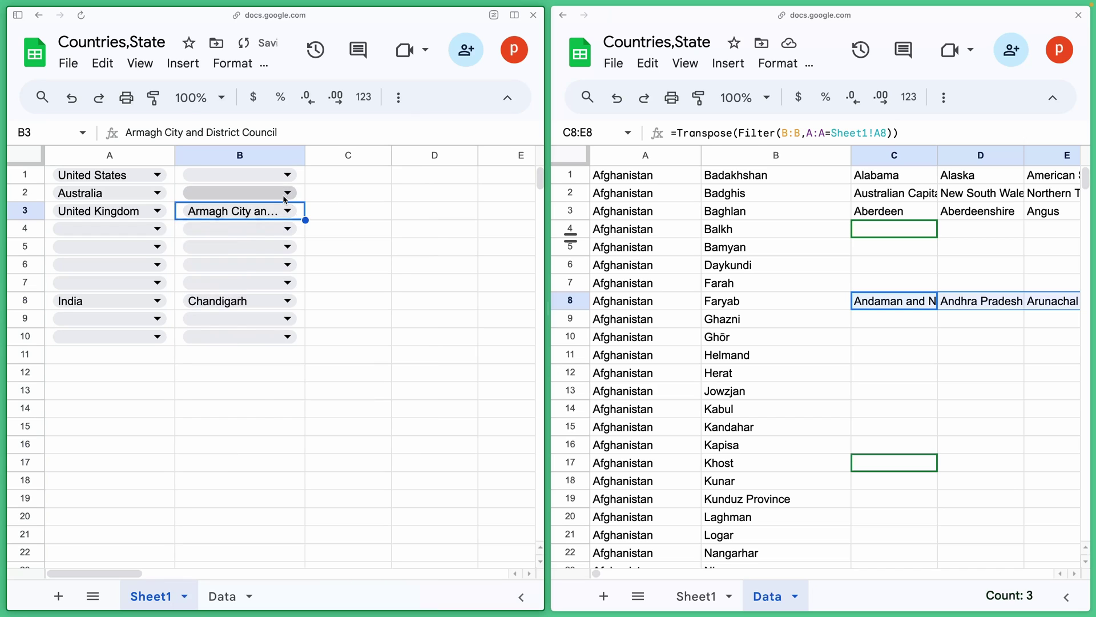
pyautogui.click(254, 295)
pyautogui.click(286, 175)
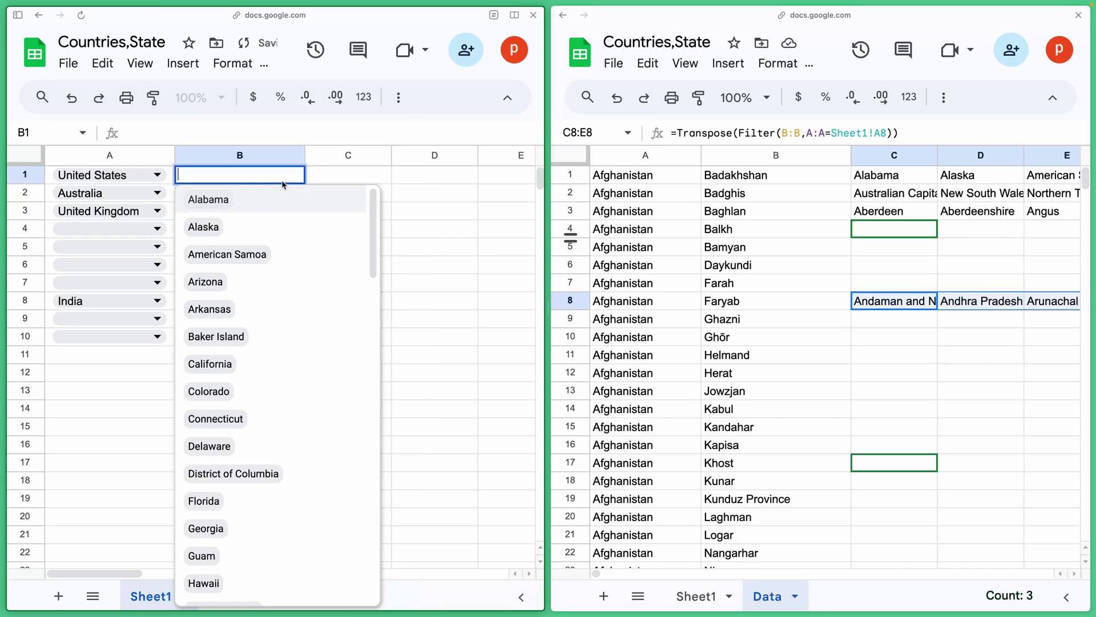
pyautogui.click(268, 337)
pyautogui.click(377, 446)
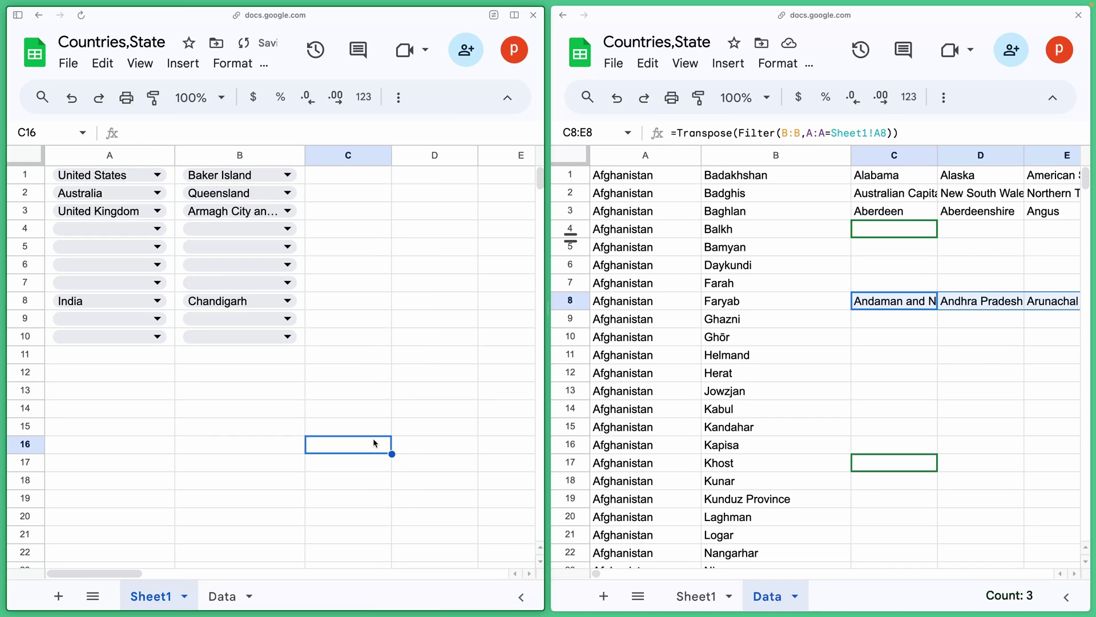